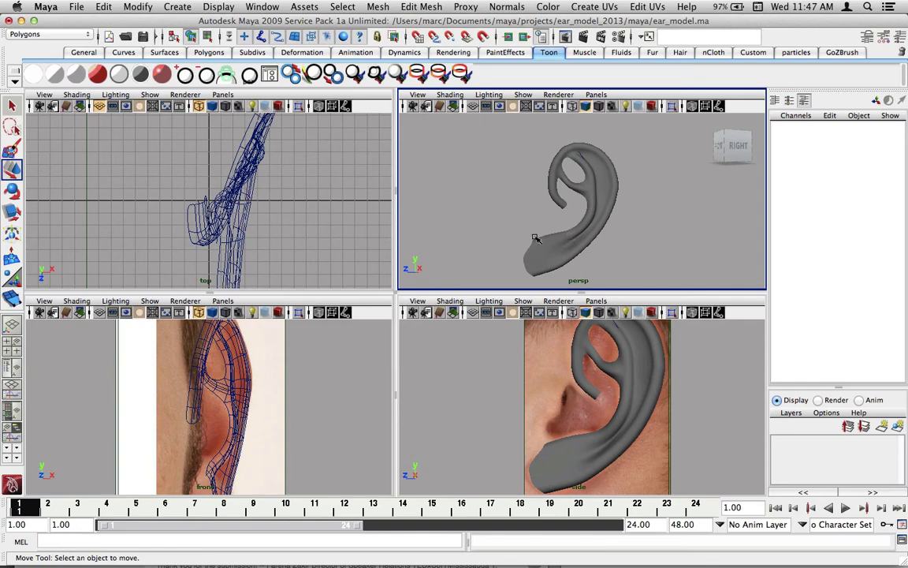
# Zoom in on the ear's inner fold, select the ear mesh and undo an accidental move of it
pyautogui.keyDown('alt'); pyautogui.moveTo(534, 238); pyautogui.dragTo(659, 233, button='right'); pyautogui.keyUp('alt')
pyautogui.keyDown('alt'); pyautogui.moveTo(659, 234); pyautogui.dragTo(602, 192, button='middle'); pyautogui.keyUp('alt')
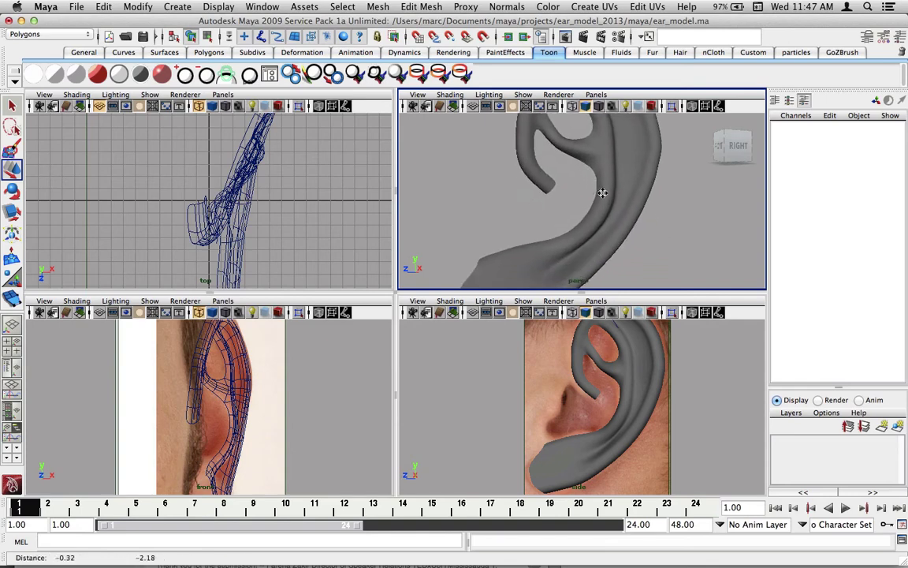
pyautogui.click(557, 186)
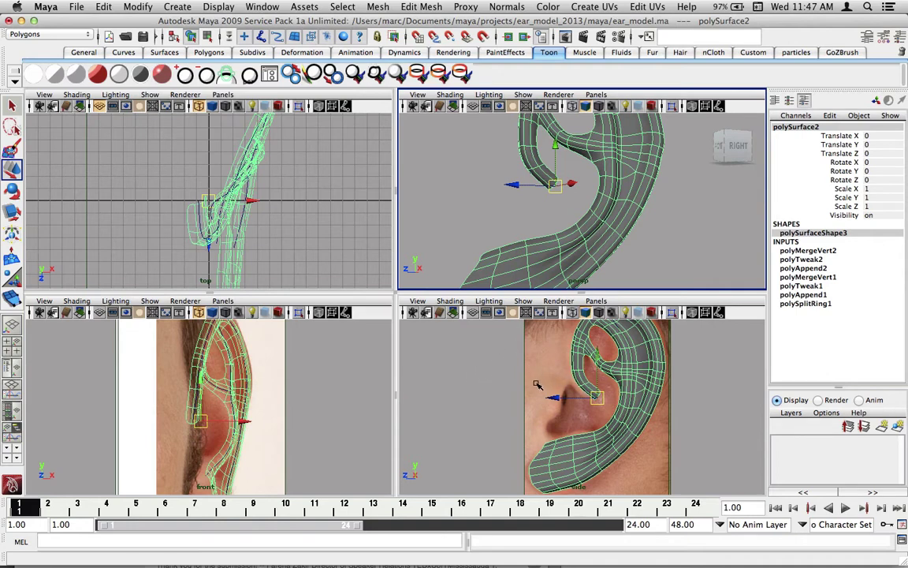
pyautogui.keyDown('alt'); pyautogui.moveTo(535, 384); pyautogui.dragTo(624, 372, button='right'); pyautogui.keyUp('alt')
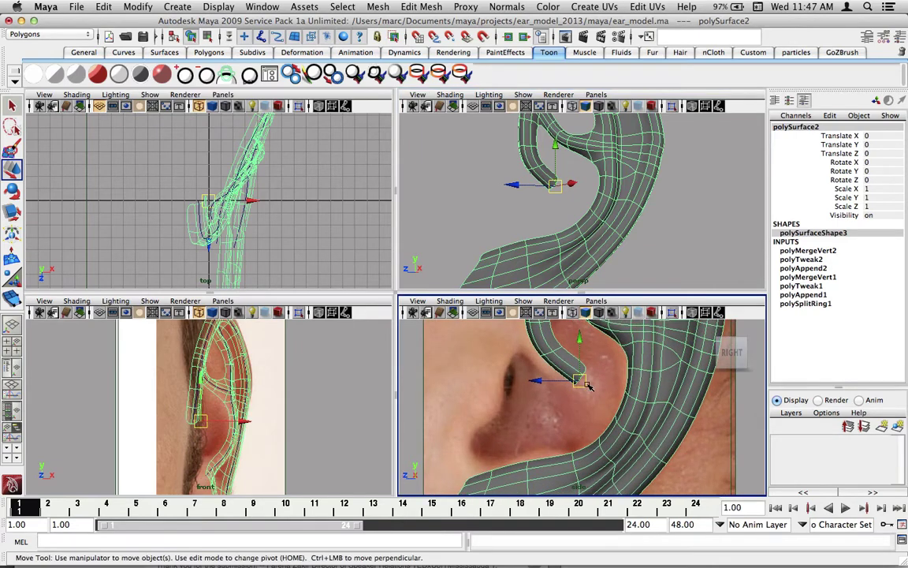
pyautogui.moveTo(589, 386); pyautogui.dragTo(587, 406)
pyautogui.hotkey('ctrl', 'z')
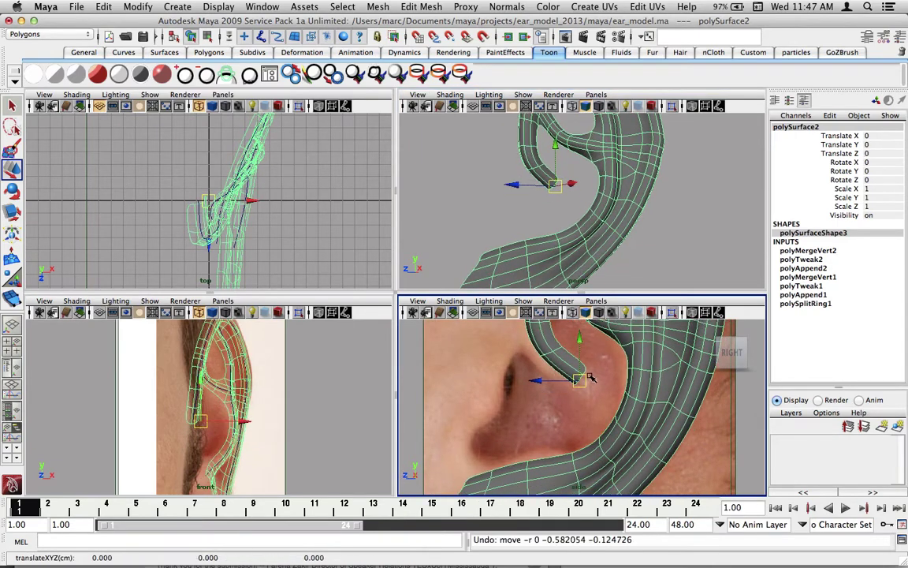
# Nudge vertex vtx[117] at the inner fold's tip to line up with the side photo
pyautogui.moveTo(587, 374); pyautogui.dragTo(537, 324, button='right')
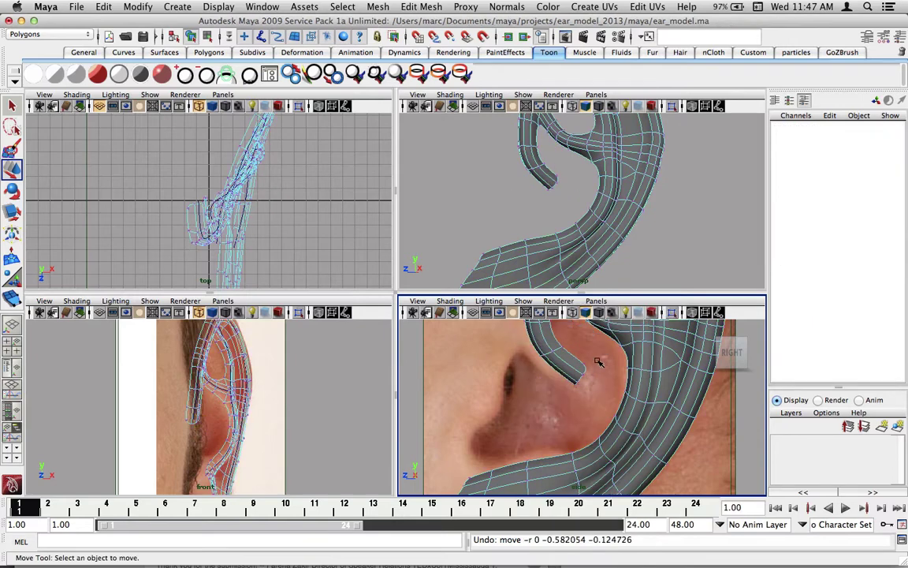
pyautogui.click(582, 384)
pyautogui.moveTo(583, 386)
pyautogui.mouseDown()
pyautogui.moveTo(588, 377)
pyautogui.moveTo(584, 392)
pyautogui.mouseUp()
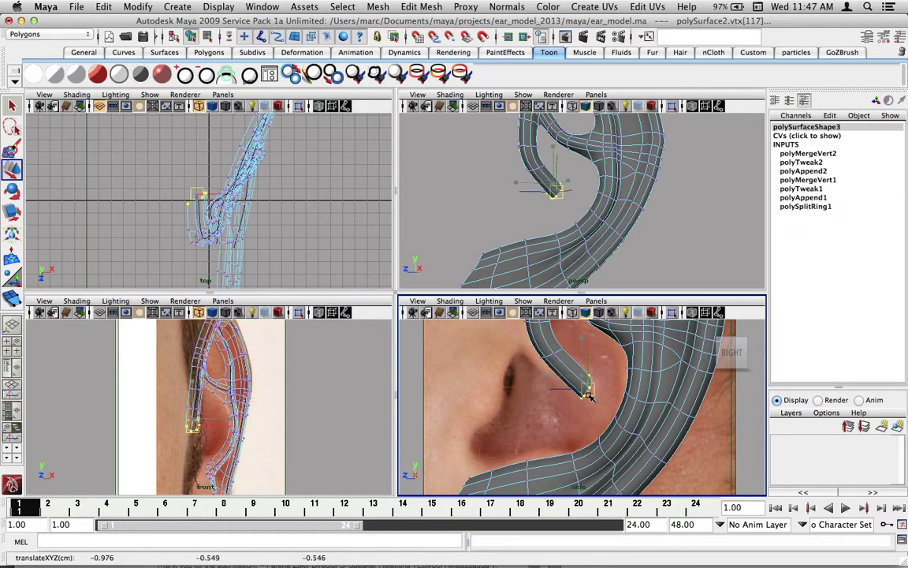
# In the maximized side view, pull vtx[116] and vtx[115] left onto the photo's ear outline
pyautogui.press('space')
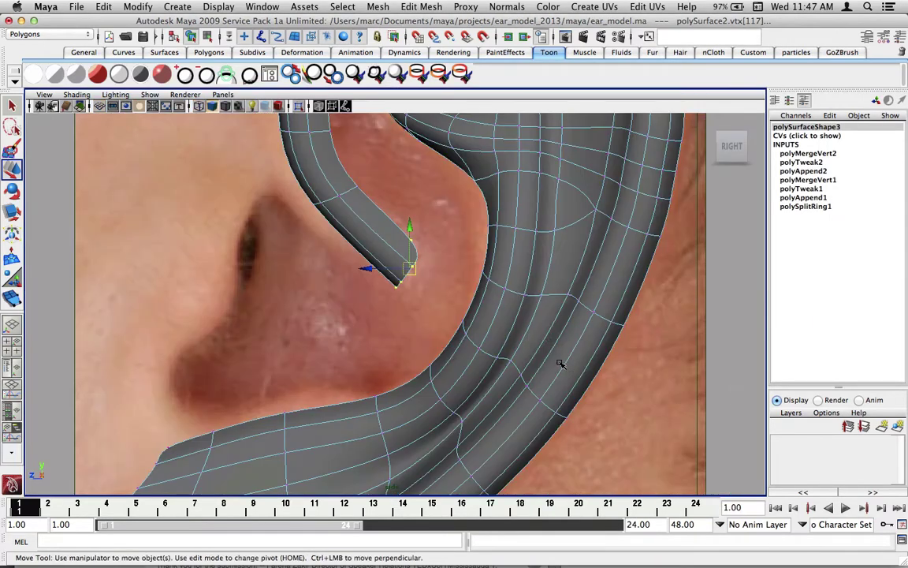
pyautogui.scroll(2, 520, 347)
pyautogui.scroll(2, 485, 367)
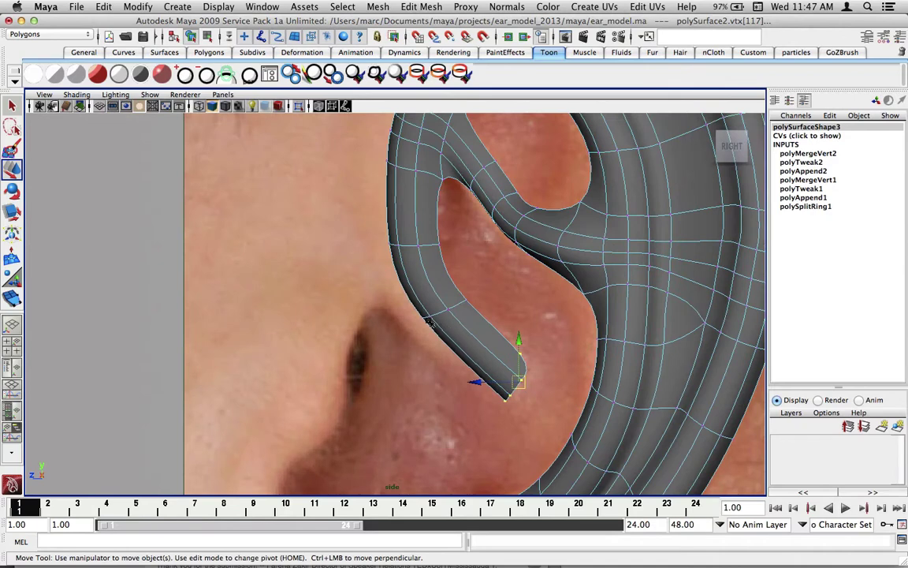
pyautogui.click(431, 330)
pyautogui.moveTo(386, 315); pyautogui.dragTo(406, 325)
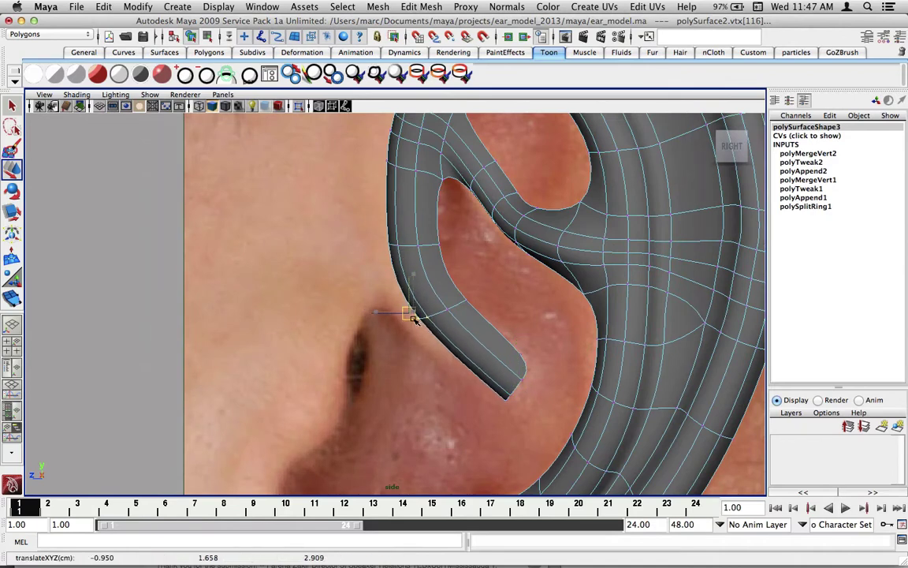
pyautogui.click(386, 249)
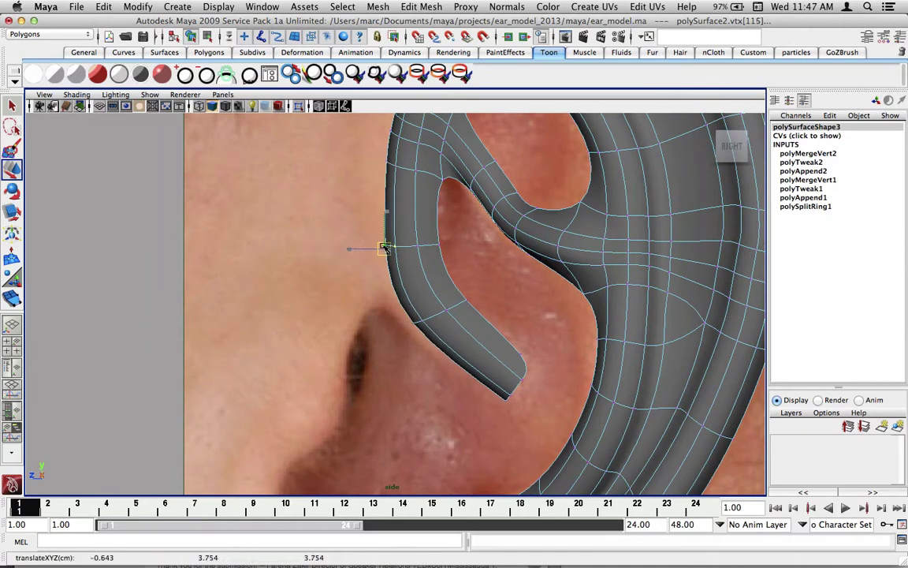
pyautogui.moveTo(384, 249); pyautogui.dragTo(360, 251)
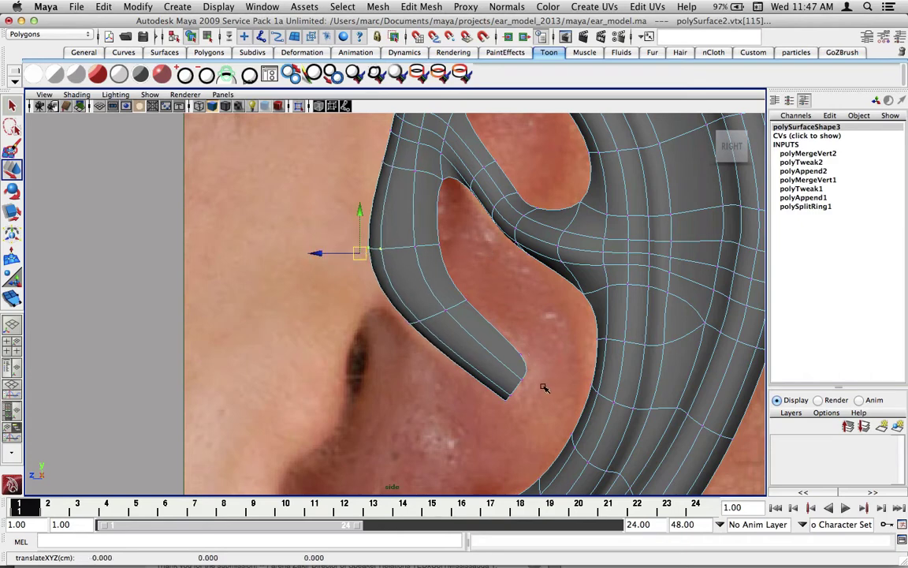
# Show the mesh unsmoothed (1), return to four views and tumble the perspective view
pyautogui.keyDown('alt'); pyautogui.moveTo(550, 375); pyautogui.dragTo(544, 239, button='middle'); pyautogui.keyUp('alt')
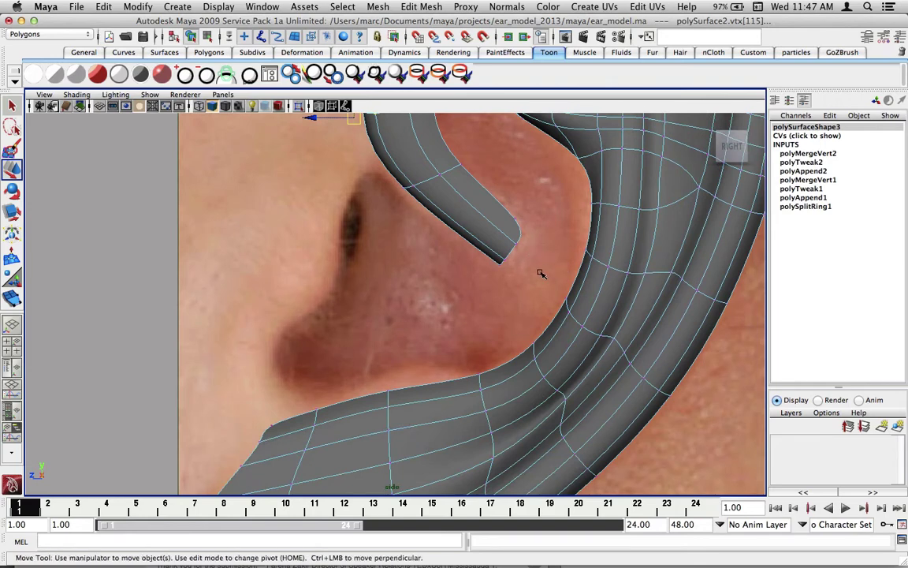
pyautogui.press('1')
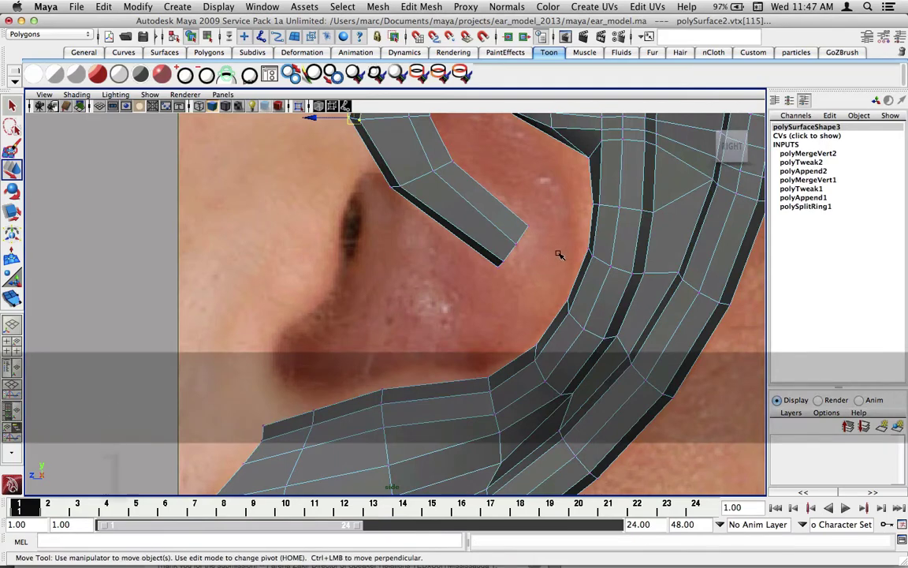
pyautogui.press('space')
pyautogui.press('space')
pyautogui.moveTo(544, 211)
pyautogui.keyDown('alt'); pyautogui.mouseDown()
pyautogui.moveTo(552, 219)
pyautogui.moveTo(530, 225)
pyautogui.moveTo(601, 225)
pyautogui.moveTo(485, 218)
pyautogui.moveTo(569, 210)
pyautogui.moveTo(621, 220)
pyautogui.moveTo(507, 234)
pyautogui.moveTo(511, 207)
pyautogui.moveTo(500, 239)
pyautogui.mouseUp(); pyautogui.keyUp('alt')
# With the Append to Polygon Tool, add the first two faces from the fold tip to the rim
pyautogui.rightClick(483, 272)
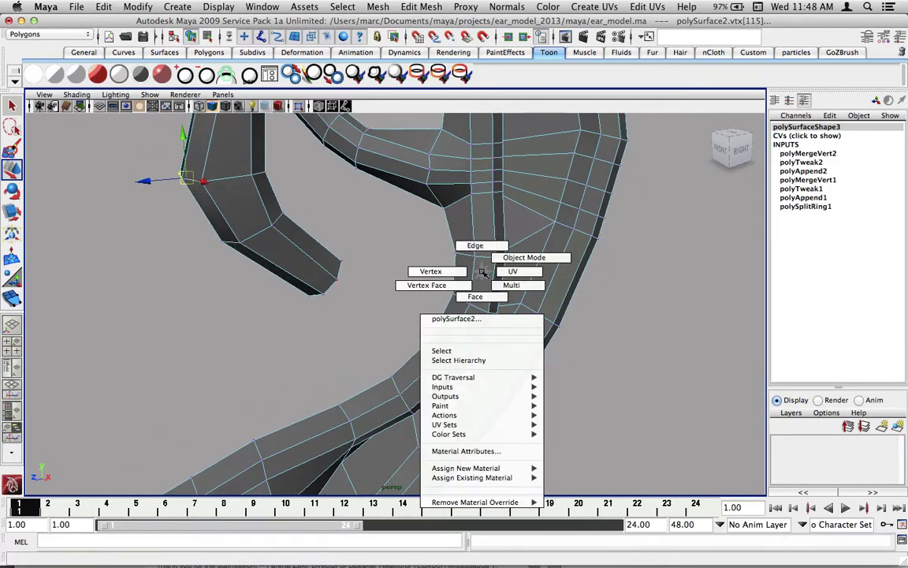
pyautogui.press('space')
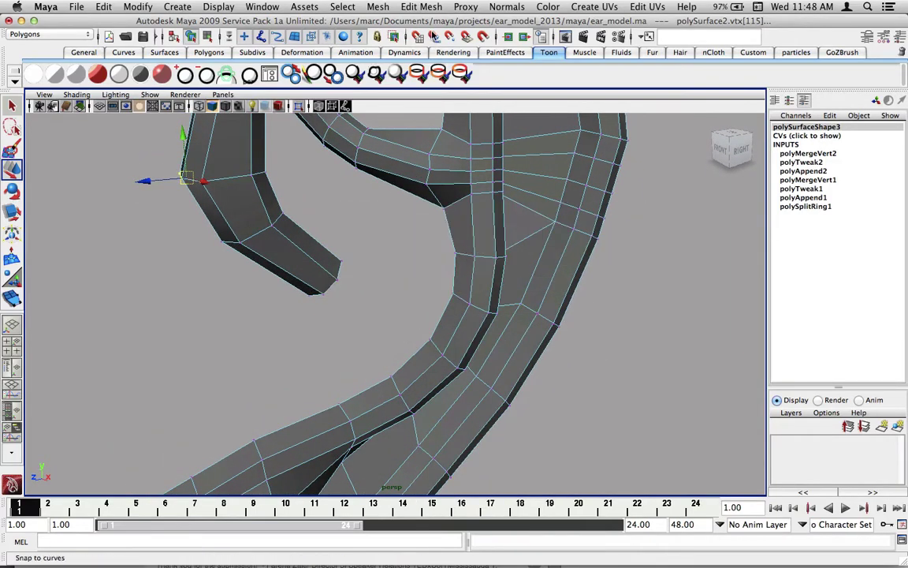
pyautogui.click(410, 6)
pyautogui.click(447, 73)
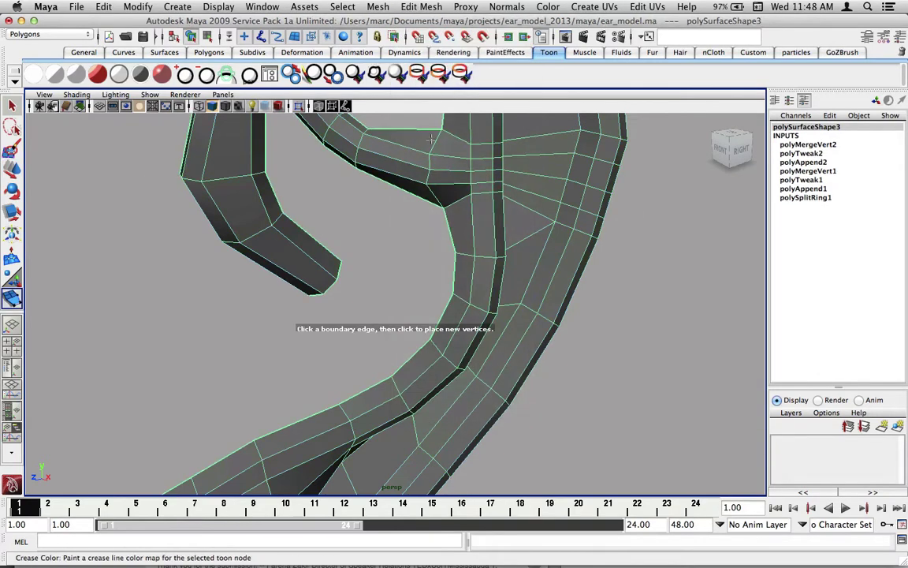
pyautogui.keyDown('alt'); pyautogui.moveTo(347, 237); pyautogui.dragTo(422, 213); pyautogui.keyUp('alt')
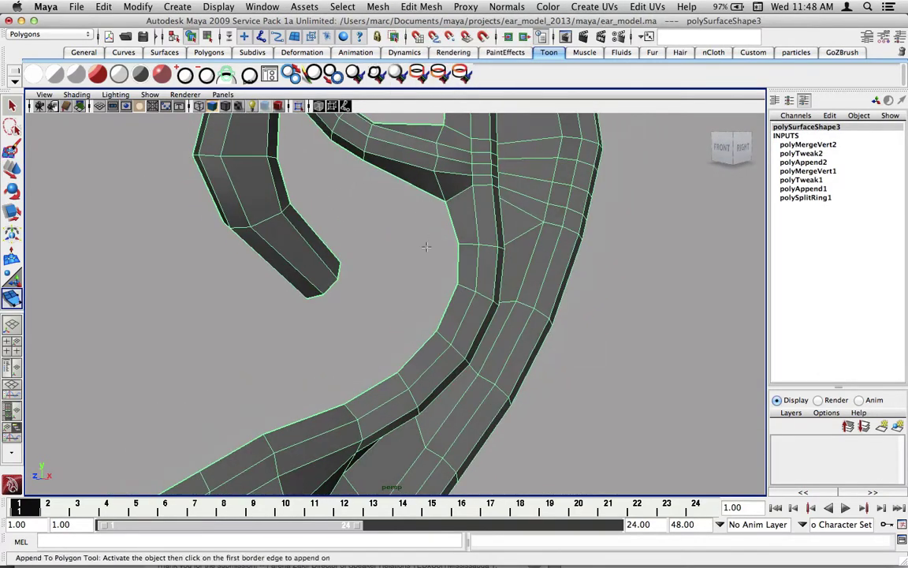
pyautogui.click(337, 270)
pyautogui.click(456, 257)
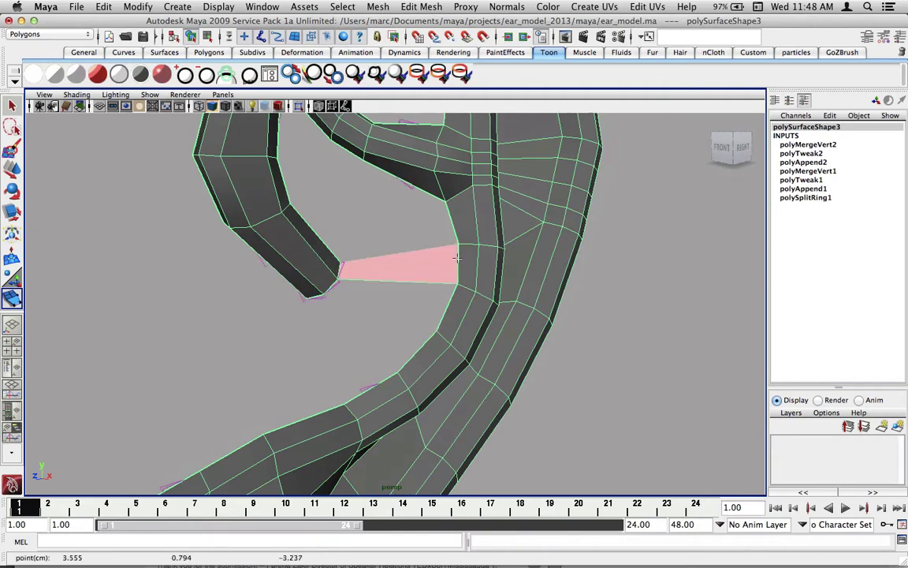
pyautogui.press('y')
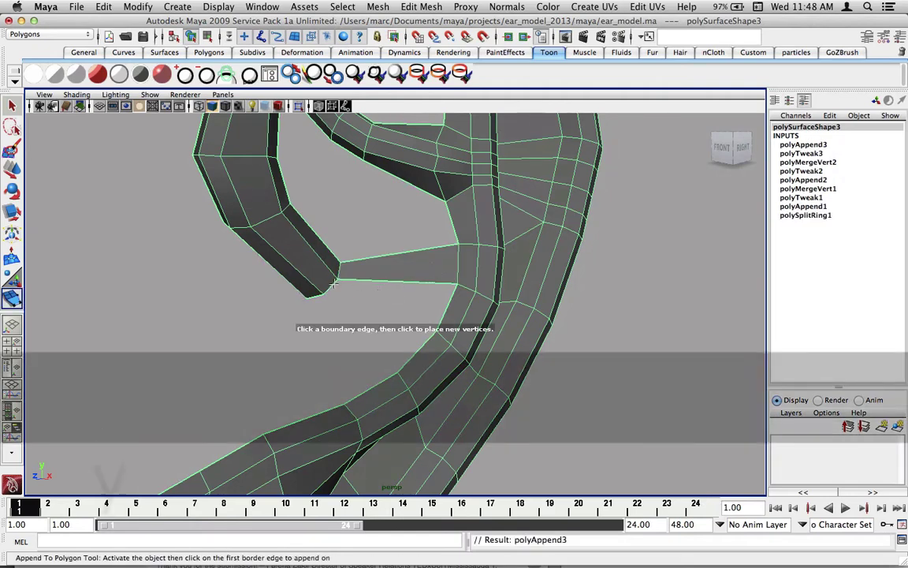
pyautogui.click(440, 318)
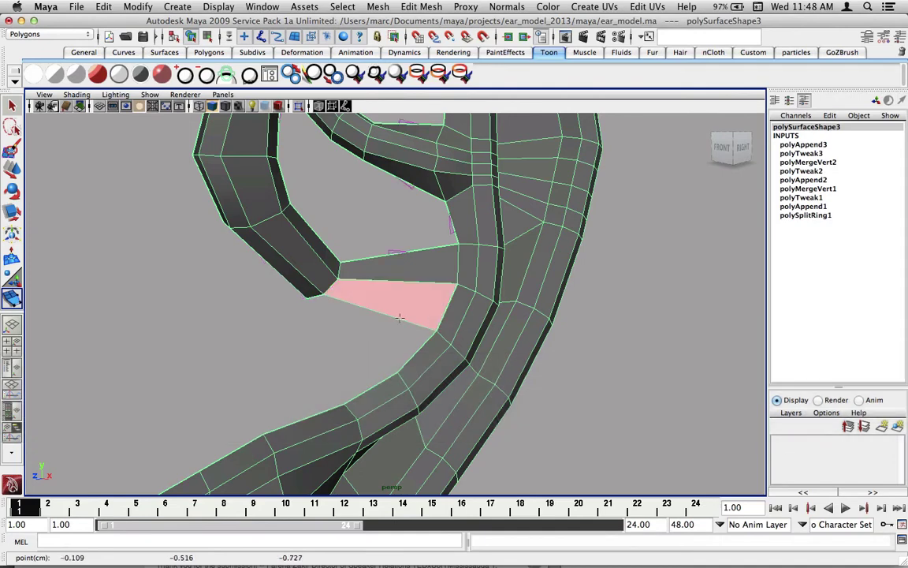
pyautogui.press('y')
# Append two more faces across the remaining gap between the fold and rim
pyautogui.keyDown('alt'); pyautogui.moveTo(440, 318); pyautogui.dragTo(347, 297); pyautogui.keyUp('alt')
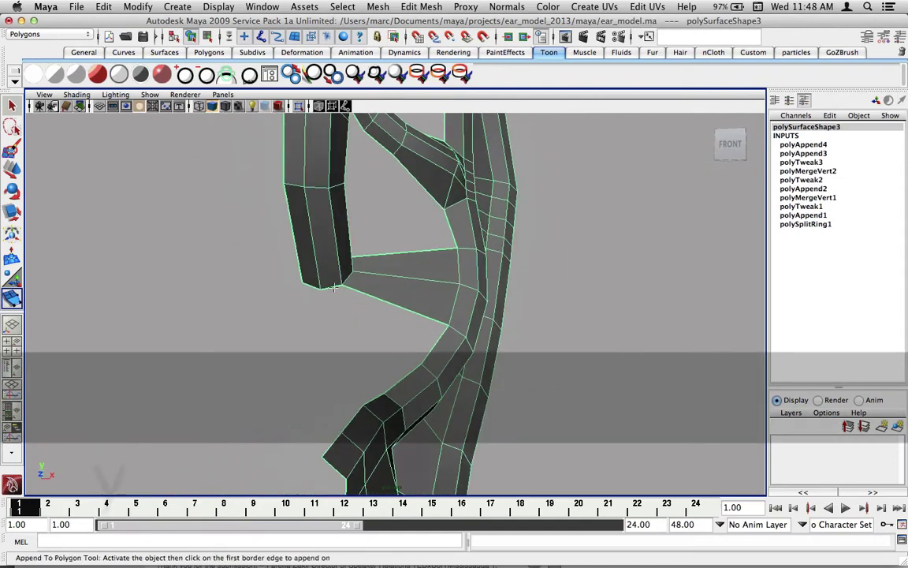
pyautogui.click(421, 341)
pyautogui.click(429, 347)
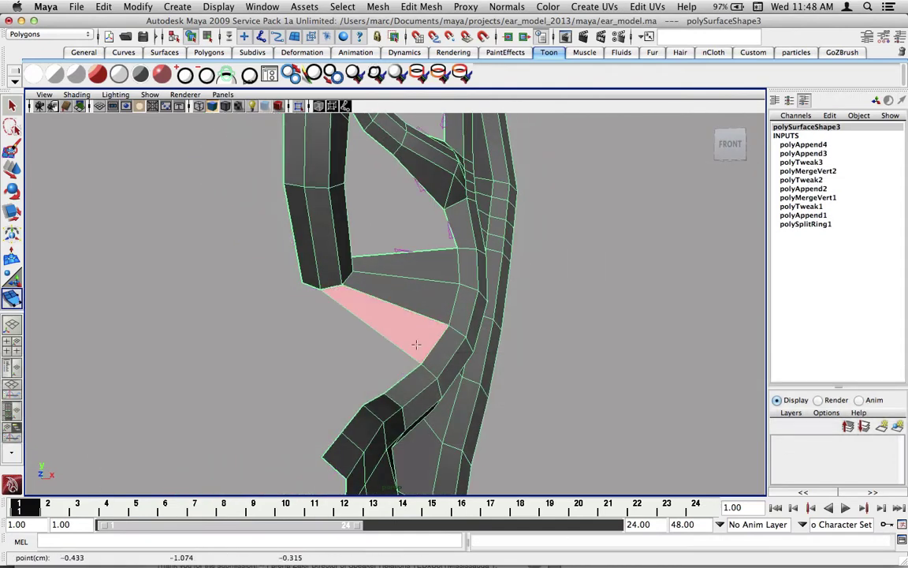
pyautogui.keyDown('alt'); pyautogui.moveTo(415, 344); pyautogui.dragTo(386, 324); pyautogui.keyUp('alt')
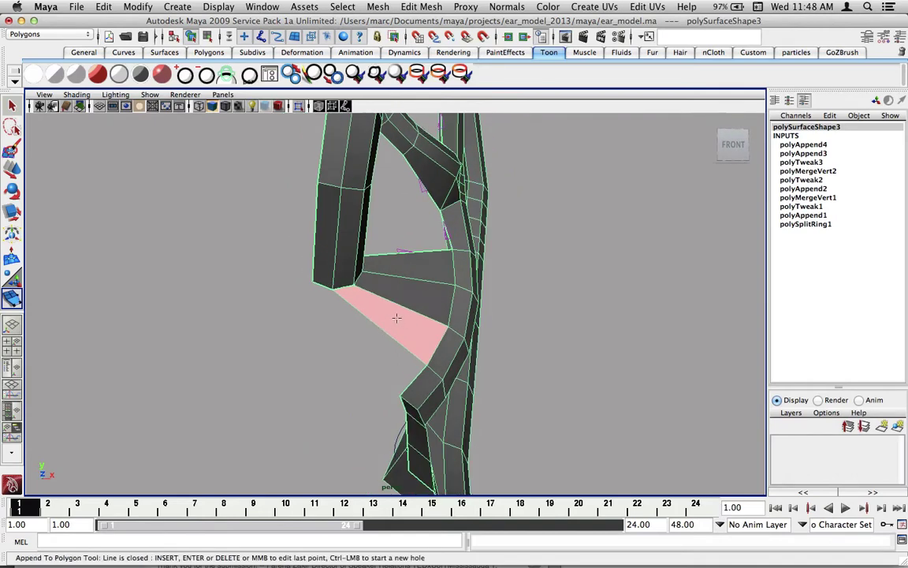
pyautogui.press('y')
pyautogui.click(325, 288)
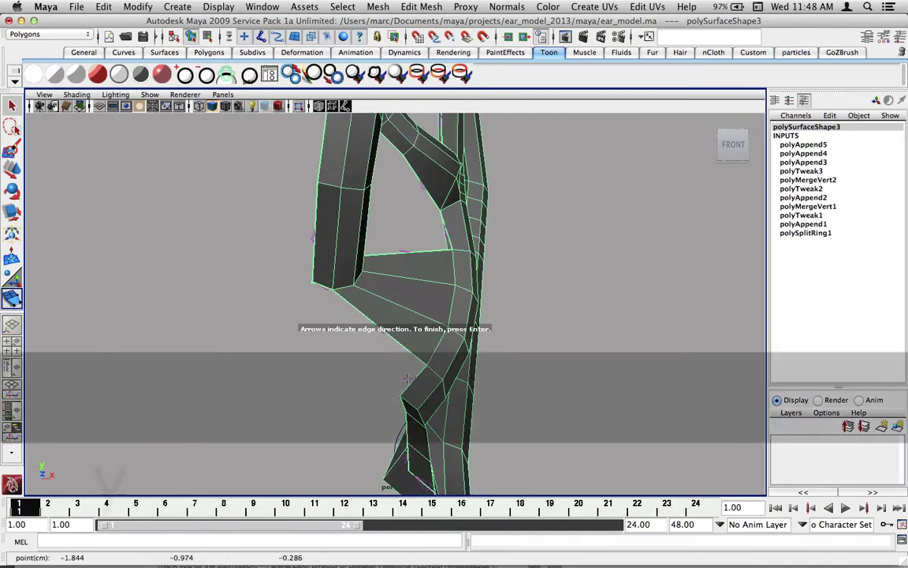
pyautogui.click(412, 379)
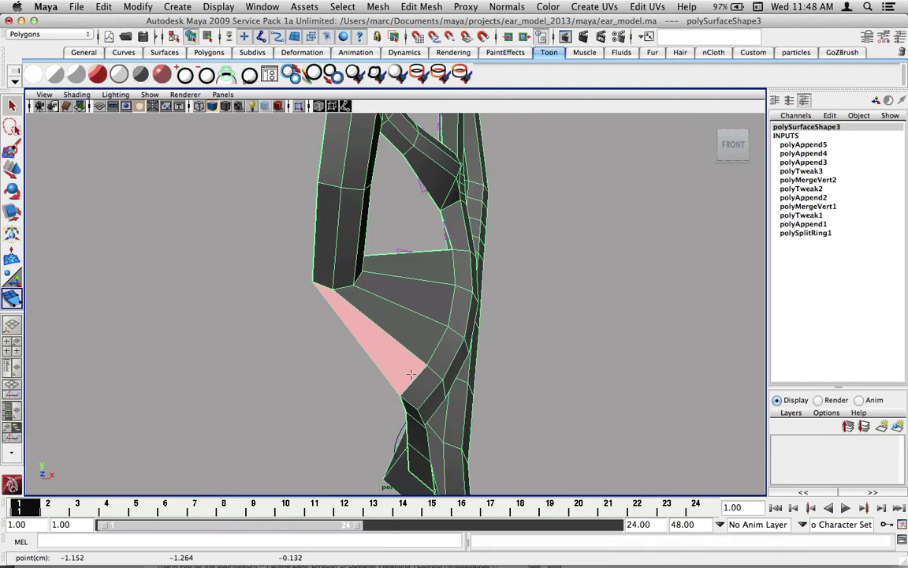
pyautogui.press('w')
pyautogui.moveTo(416, 338)
pyautogui.keyDown('alt'); pyautogui.mouseDown()
pyautogui.moveTo(349, 328)
pyautogui.moveTo(332, 298)
pyautogui.mouseUp(); pyautogui.keyUp('alt')
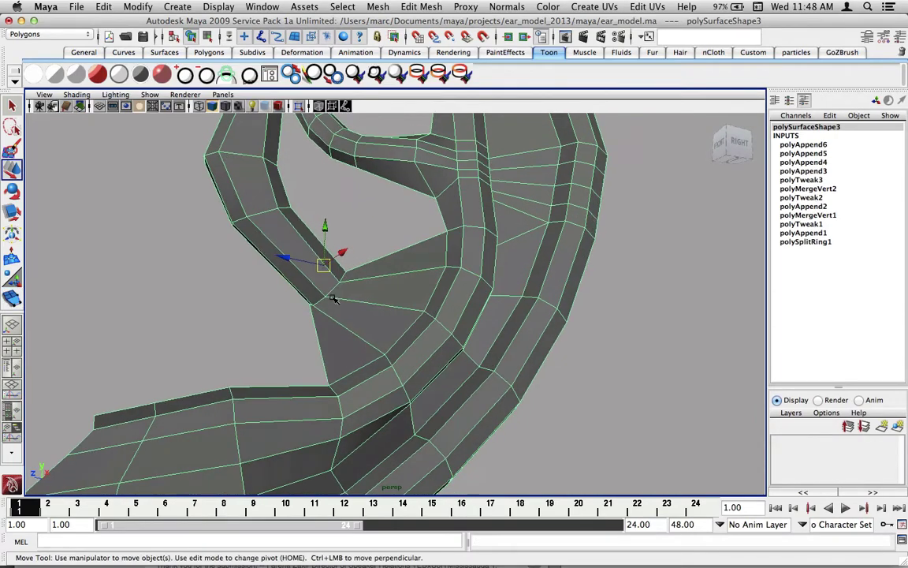
# In vertex mode, pick the inner fold's corner vertex with the Move tool in four-view layout
pyautogui.moveTo(329, 293); pyautogui.dragTo(268, 290, button='right')
pyautogui.moveTo(298, 277)
pyautogui.keyDown('alt'); pyautogui.mouseDown()
pyautogui.moveTo(328, 309)
pyautogui.moveTo(324, 326)
pyautogui.mouseUp(); pyautogui.keyUp('alt')
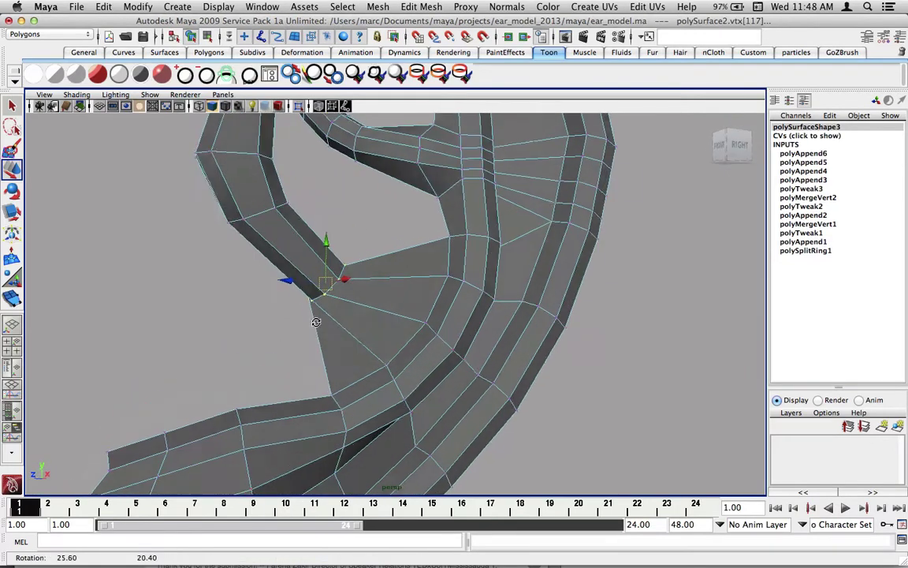
pyautogui.press('r')
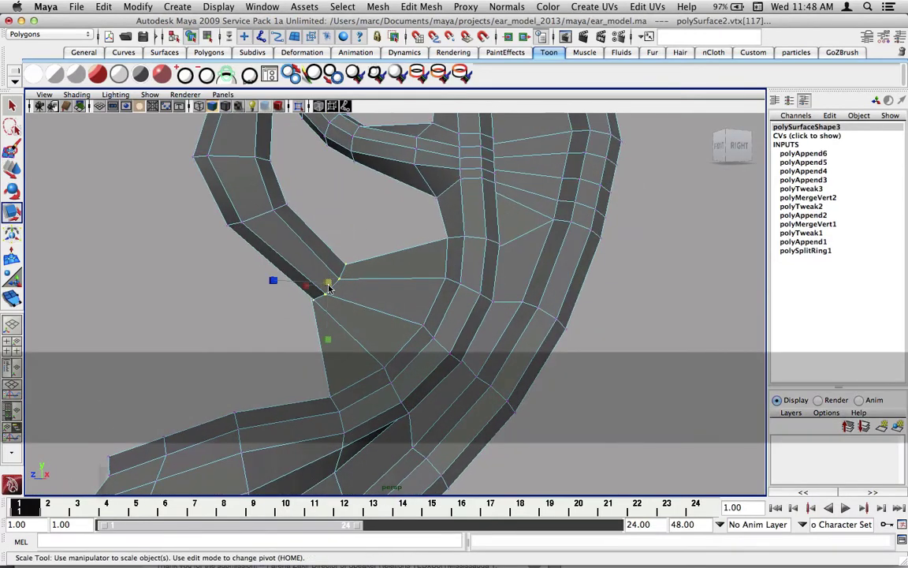
pyautogui.keyDown('alt'); pyautogui.moveTo(299, 289); pyautogui.dragTo(287, 307); pyautogui.keyUp('alt')
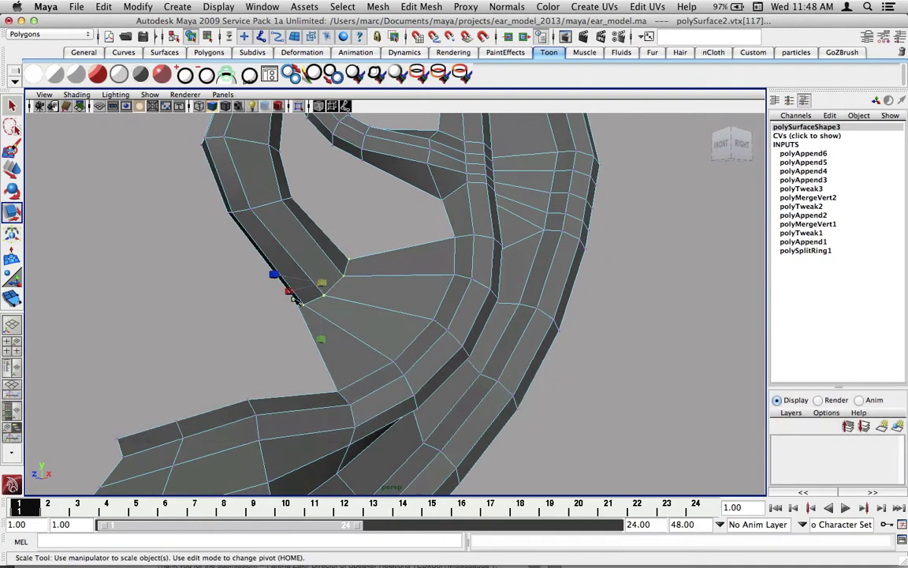
pyautogui.click(294, 298)
pyautogui.press('w')
pyautogui.press('space')
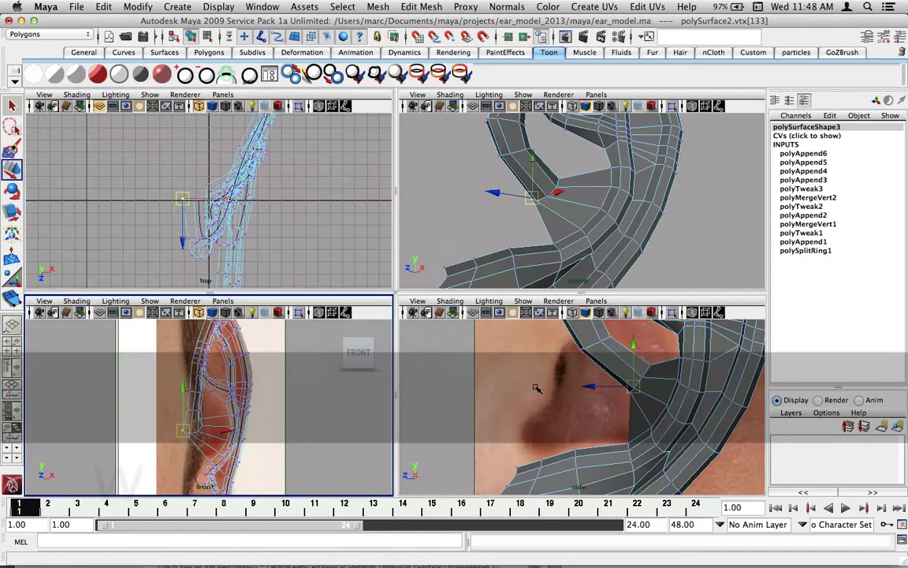
pyautogui.press('a')
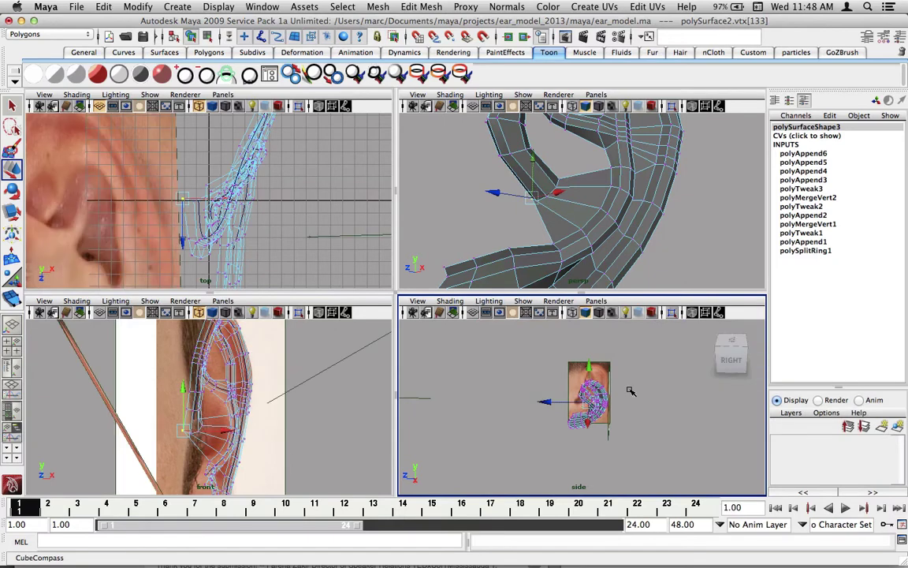
pyautogui.press('z')
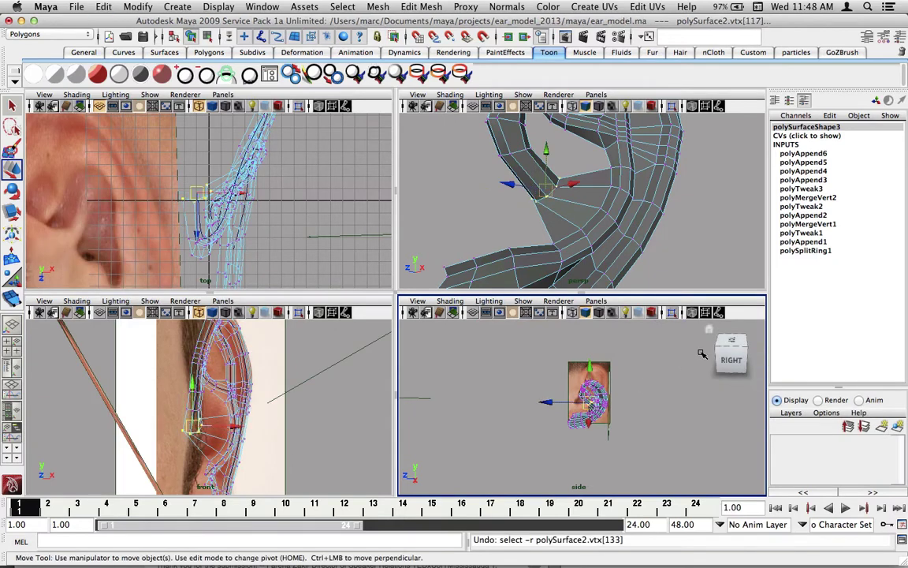
# In the side view, move the inner fold's lower-edge vertices onto the photo's ear edge
pyautogui.keyDown('alt'); pyautogui.moveTo(640, 305); pyautogui.dragTo(701, 352, button='right'); pyautogui.keyUp('alt')
pyautogui.scroll(2, 601, 423)
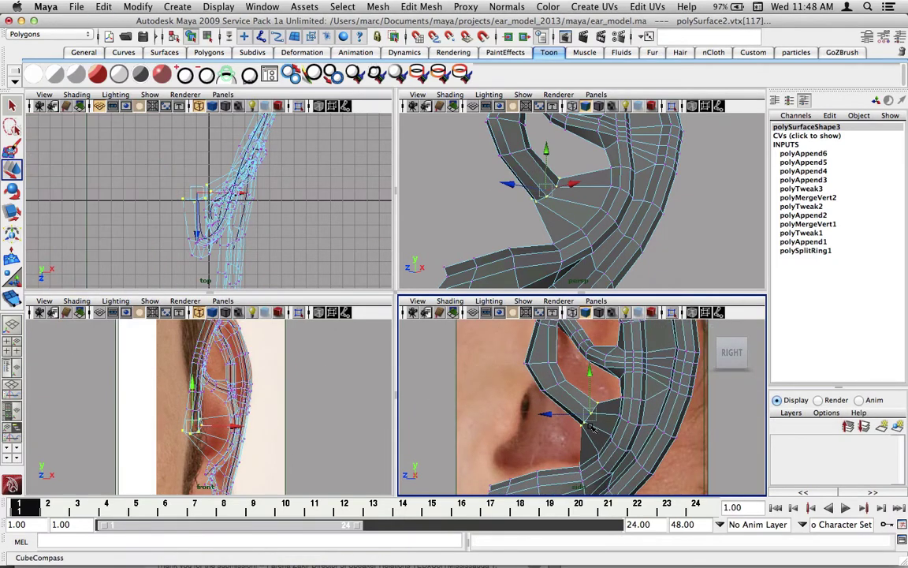
pyautogui.moveTo(578, 426); pyautogui.dragTo(574, 434)
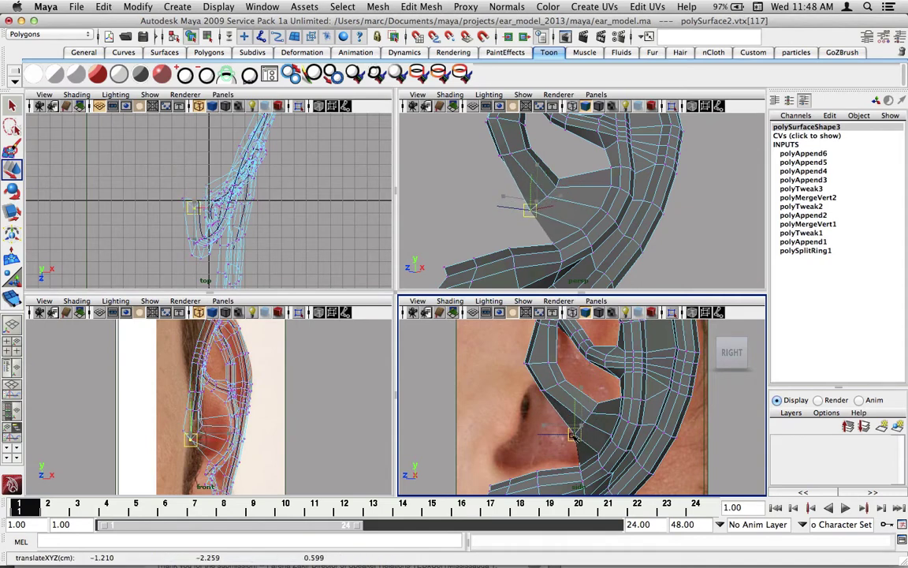
pyautogui.click(596, 400)
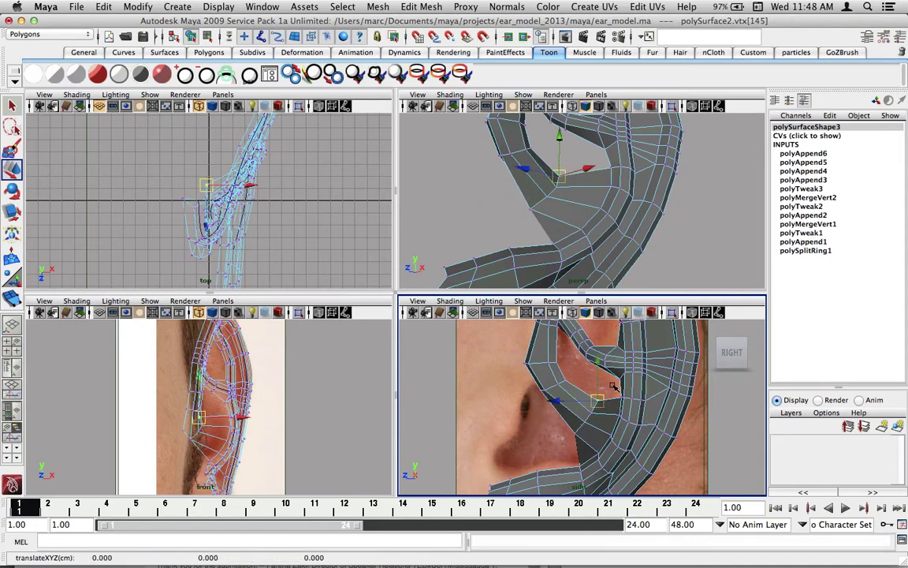
pyautogui.click(614, 380)
pyautogui.moveTo(614, 379); pyautogui.dragTo(611, 386)
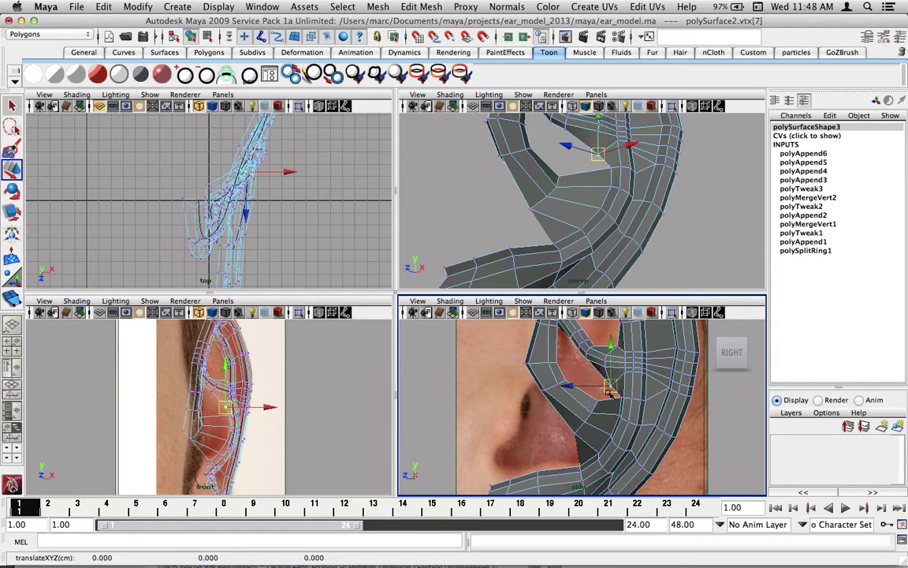
# In the front view, move the fold's corner vertex in depth to shape the fold
pyautogui.middleClick(519, 198)
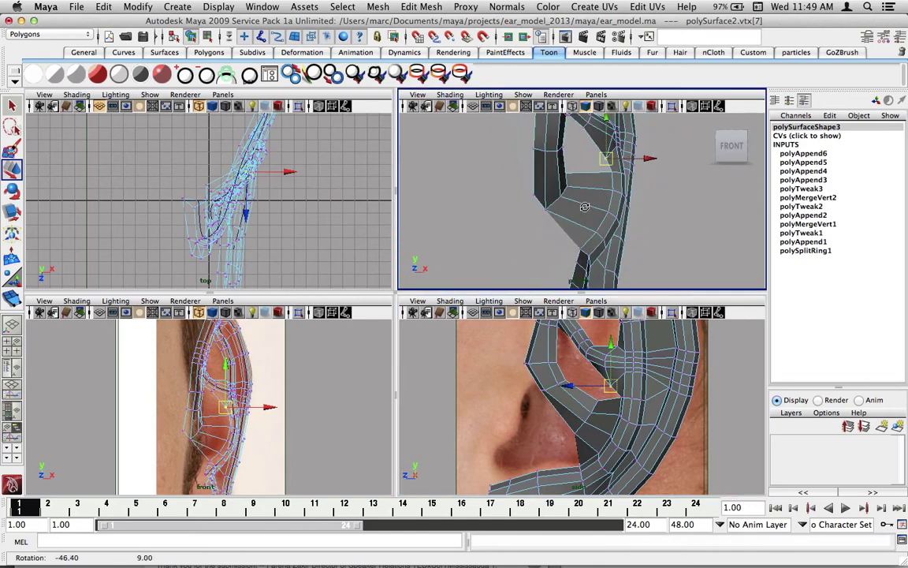
pyautogui.click(533, 194)
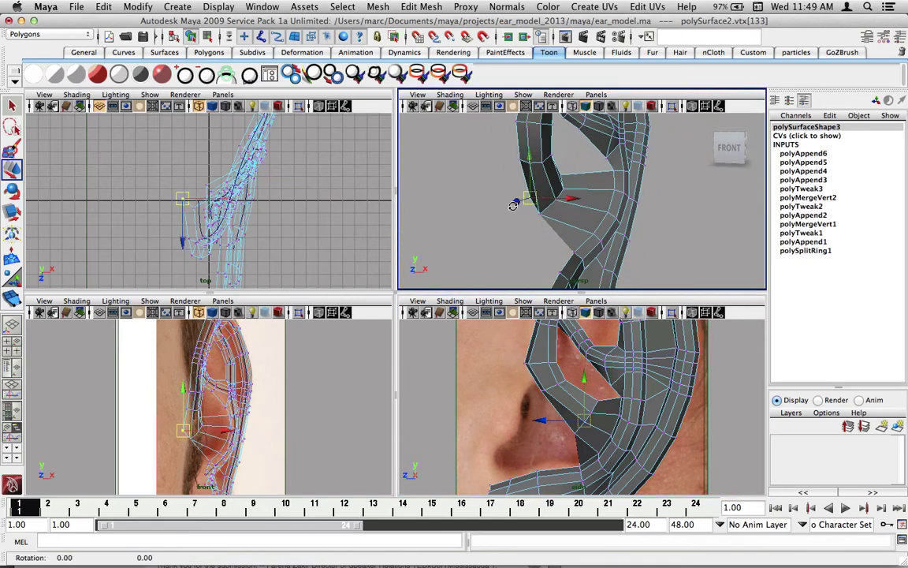
pyautogui.moveTo(516, 203)
pyautogui.keyDown('alt'); pyautogui.mouseDown()
pyautogui.moveTo(469, 201)
pyautogui.moveTo(495, 180)
pyautogui.moveTo(502, 191)
pyautogui.moveTo(476, 186)
pyautogui.moveTo(496, 155)
pyautogui.moveTo(432, 163)
pyautogui.moveTo(461, 186)
pyautogui.moveTo(472, 178)
pyautogui.mouseUp(); pyautogui.keyUp('alt')
pyautogui.click(504, 155)
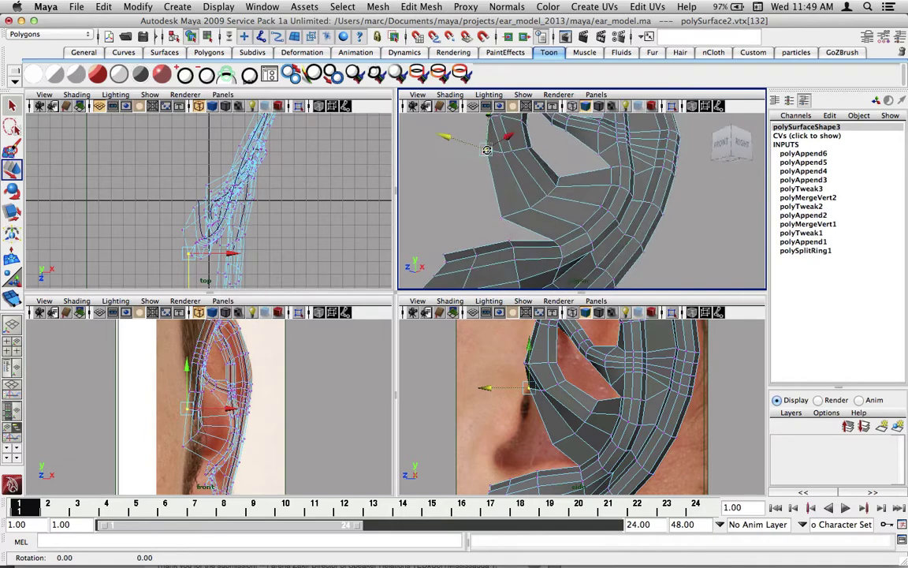
# Select vertices near the inner fold in perspective and undo an accidental vertex move
pyautogui.keyDown('alt'); pyautogui.moveTo(458, 139); pyautogui.dragTo(544, 151, button='right'); pyautogui.keyUp('alt')
pyautogui.moveTo(544, 151)
pyautogui.keyDown('alt'); pyautogui.mouseDown()
pyautogui.moveTo(515, 186)
pyautogui.moveTo(533, 227)
pyautogui.moveTo(519, 227)
pyautogui.moveTo(554, 216)
pyautogui.moveTo(571, 227)
pyautogui.moveTo(548, 223)
pyautogui.mouseUp(); pyautogui.keyUp('alt')
pyautogui.click(554, 216)
pyautogui.moveTo(568, 161)
pyautogui.mouseDown()
pyautogui.moveTo(584, 168)
pyautogui.moveTo(565, 161)
pyautogui.moveTo(571, 151)
pyautogui.mouseUp()
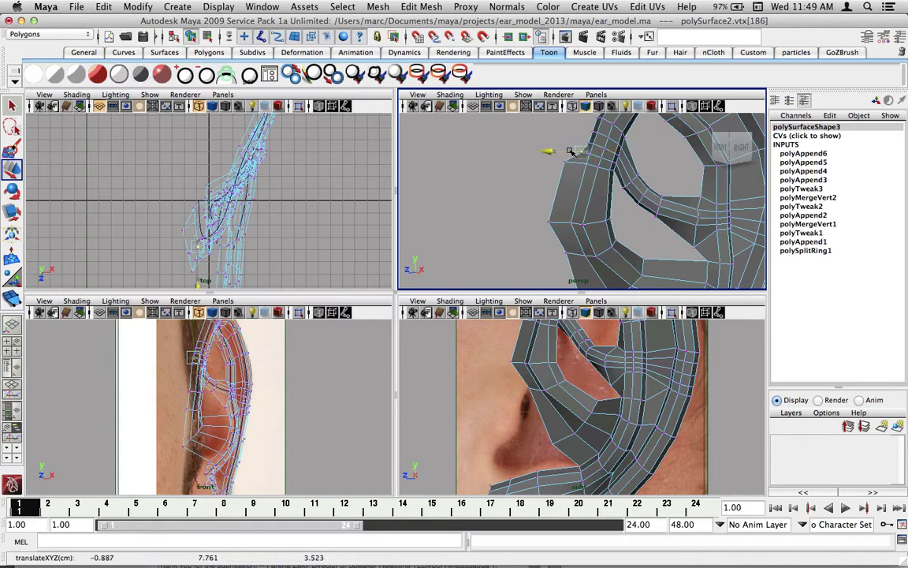
pyautogui.keyDown('alt'); pyautogui.moveTo(564, 149); pyautogui.dragTo(589, 152, button='middle'); pyautogui.keyUp('alt')
pyautogui.keyDown('alt'); pyautogui.moveTo(588, 152); pyautogui.dragTo(573, 229); pyautogui.keyUp('alt')
pyautogui.hotkey('ctrl', 'z')
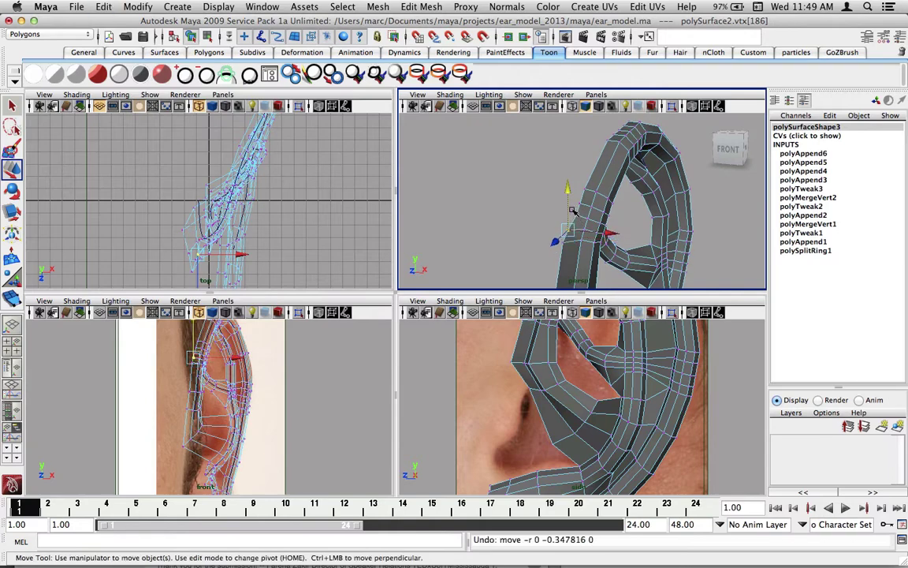
# Push the vertices along the rim's front edge to refine the rim's shape
pyautogui.click(573, 209)
pyautogui.keyDown('alt'); pyautogui.moveTo(577, 213); pyautogui.dragTo(485, 206); pyautogui.keyUp('alt')
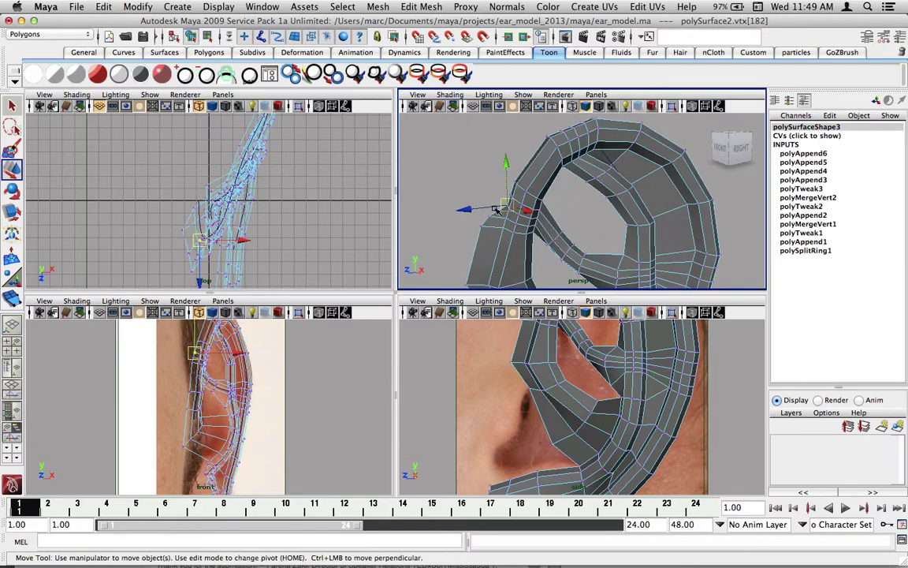
pyautogui.press('w')
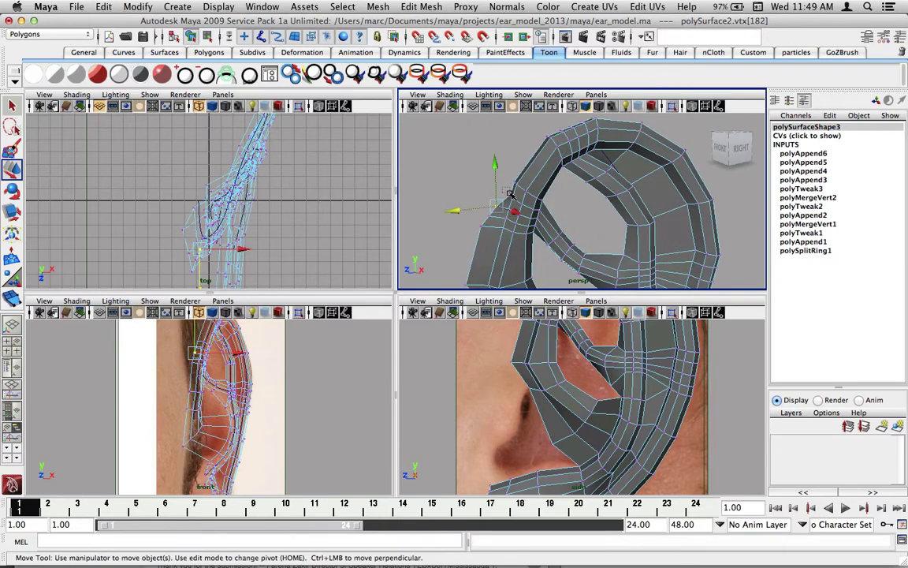
pyautogui.click(493, 195)
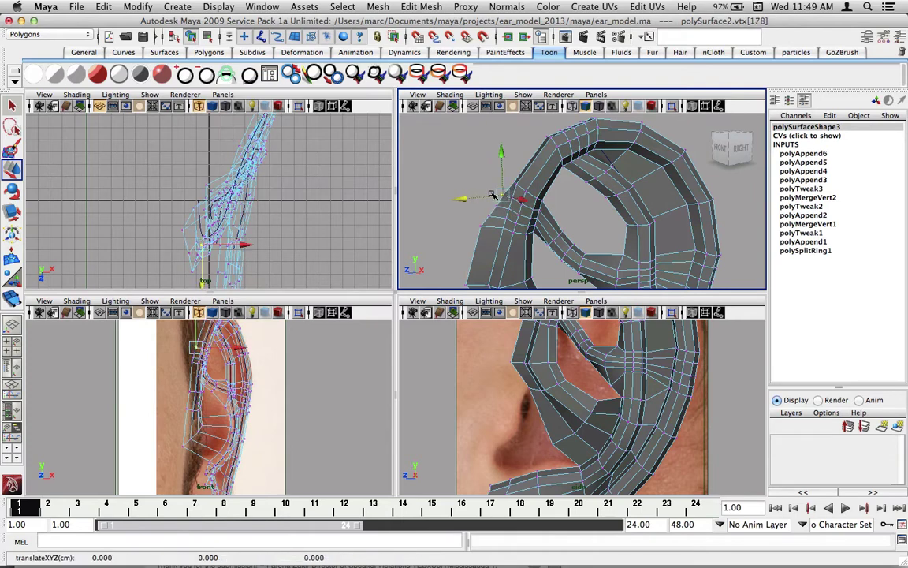
pyautogui.click(514, 182)
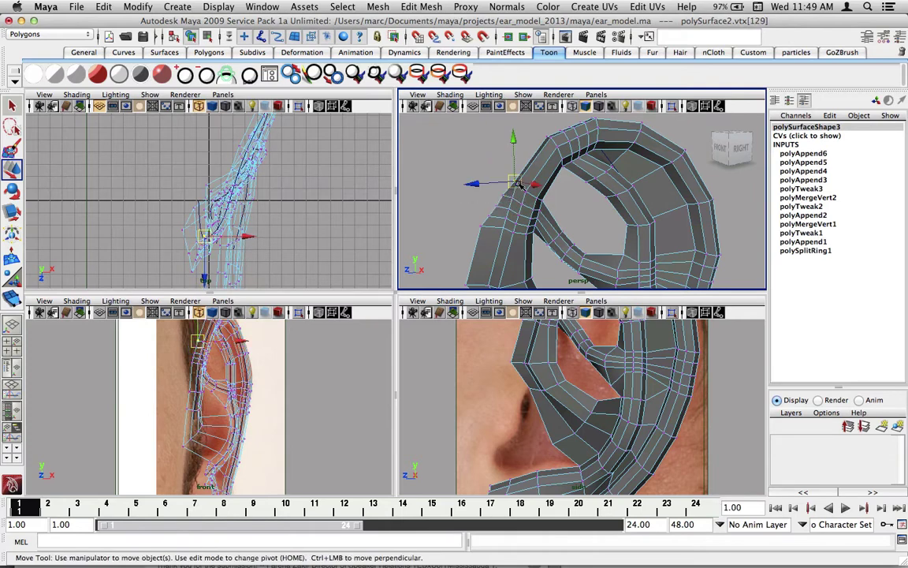
pyautogui.moveTo(462, 177)
pyautogui.keyDown('alt'); pyautogui.mouseDown()
pyautogui.moveTo(497, 158)
pyautogui.moveTo(576, 220)
pyautogui.moveTo(561, 224)
pyautogui.mouseUp(); pyautogui.keyUp('alt')
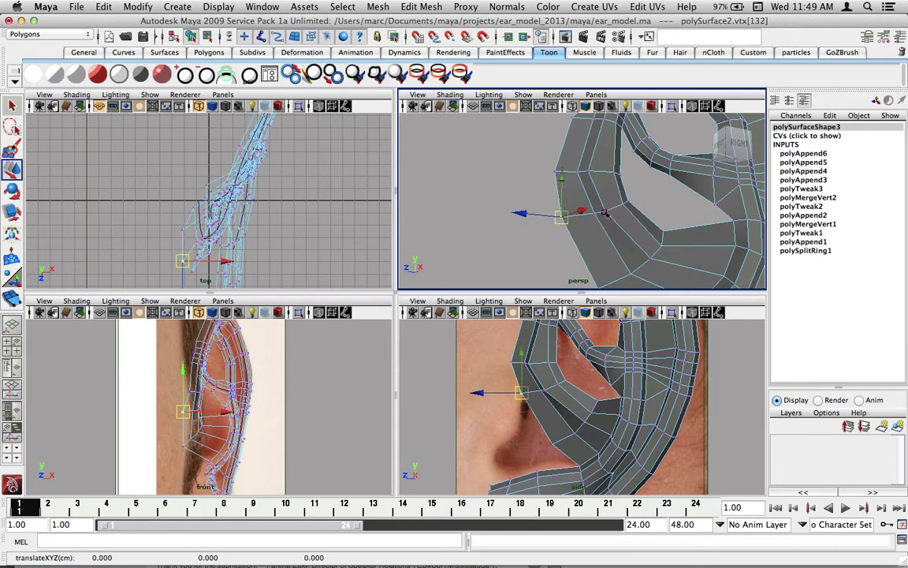
pyautogui.click(605, 213)
pyautogui.keyDown('alt'); pyautogui.moveTo(593, 224); pyautogui.dragTo(541, 242); pyautogui.keyUp('alt')
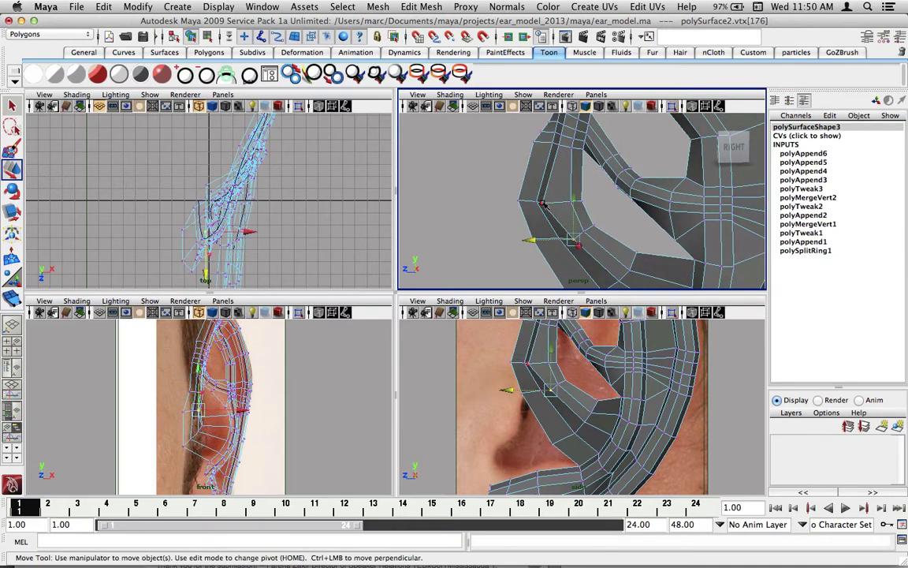
pyautogui.click(541, 205)
pyautogui.moveTo(519, 205)
pyautogui.mouseDown()
pyautogui.moveTo(496, 201)
pyautogui.moveTo(540, 205)
pyautogui.mouseUp()
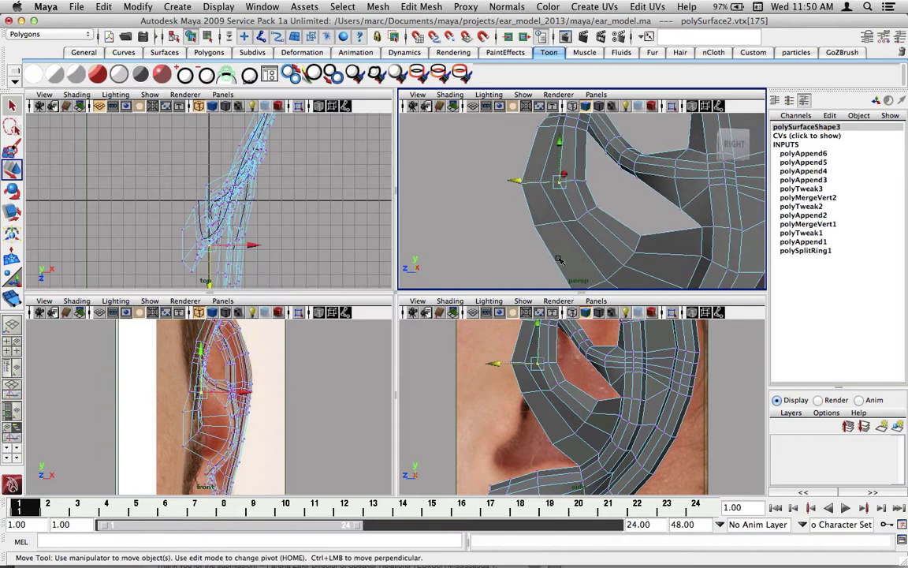
# In the side view, move two rim vertices right and down onto the ear outline
pyautogui.click(502, 387)
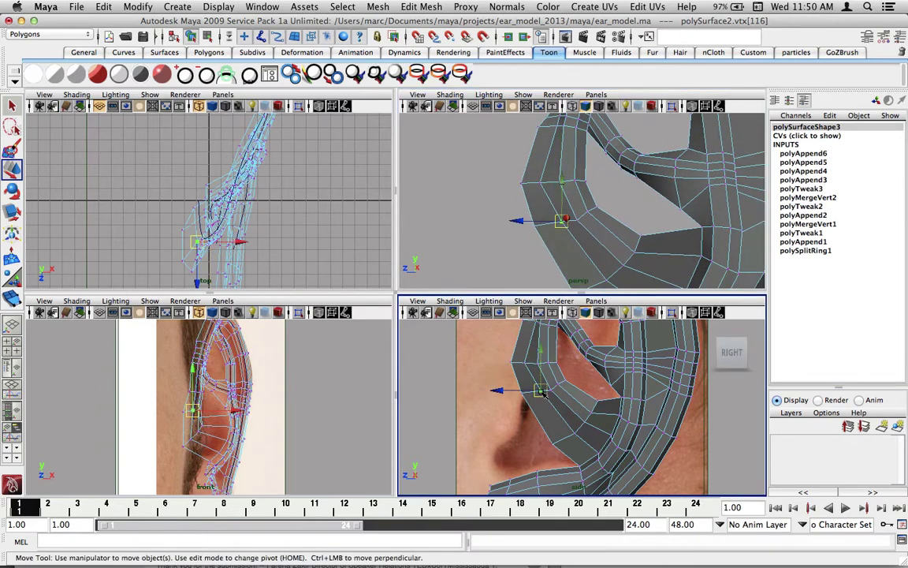
pyautogui.moveTo(502, 387); pyautogui.dragTo(538, 385)
pyautogui.click(473, 350)
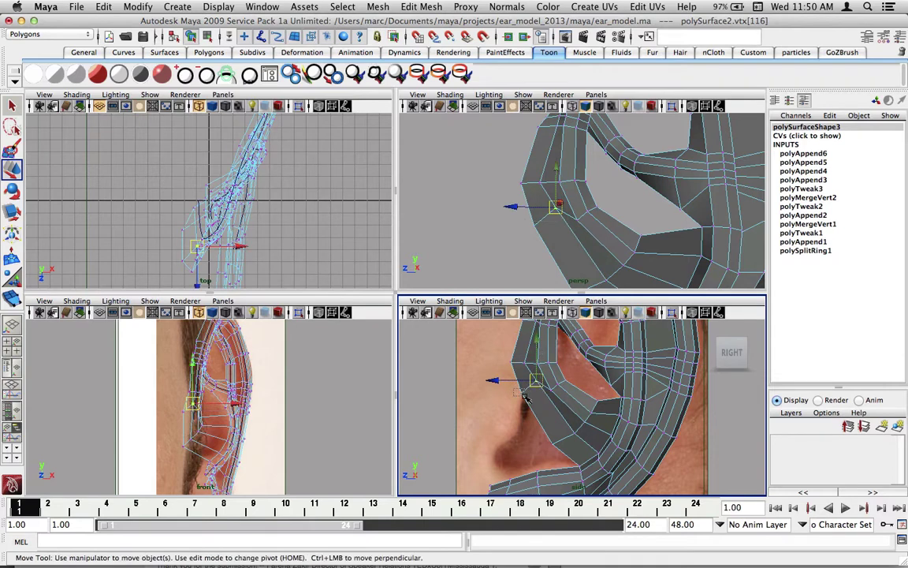
pyautogui.moveTo(473, 350); pyautogui.dragTo(524, 397)
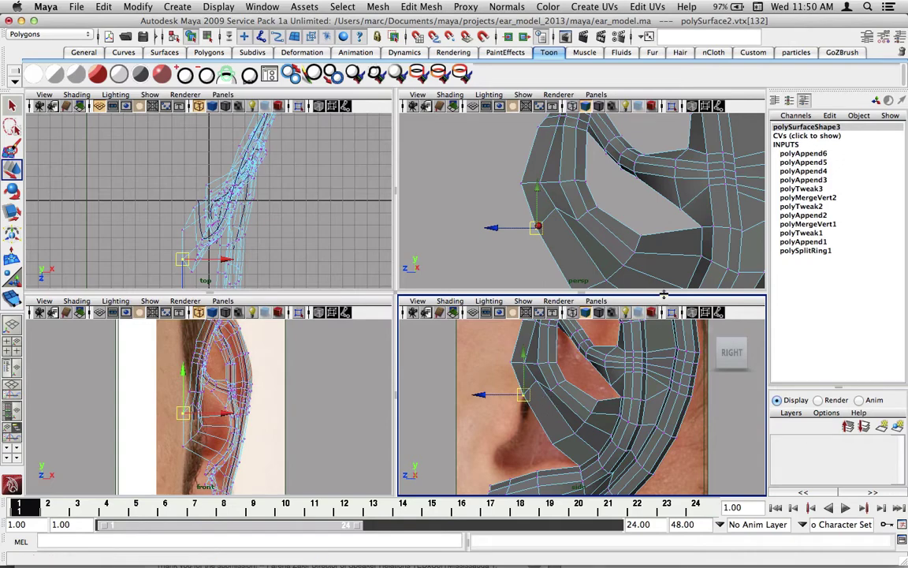
pyautogui.press('space')
# Insert the first edge loop across the lower ear faces with the Insert Edge Loop Tool
pyautogui.moveTo(552, 273)
pyautogui.keyDown('alt'); pyautogui.mouseDown()
pyautogui.moveTo(453, 279)
pyautogui.moveTo(465, 335)
pyautogui.mouseUp(); pyautogui.keyUp('alt')
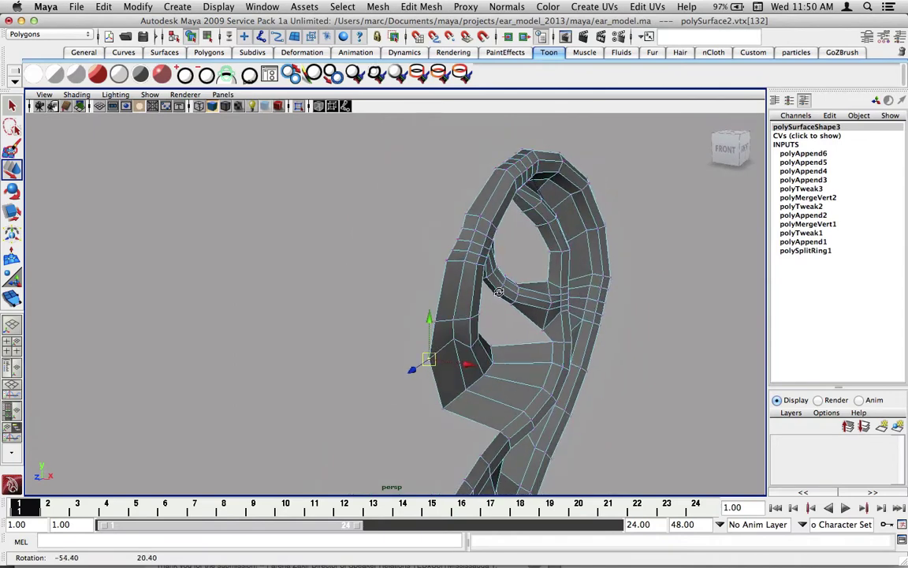
pyautogui.click(422, 7)
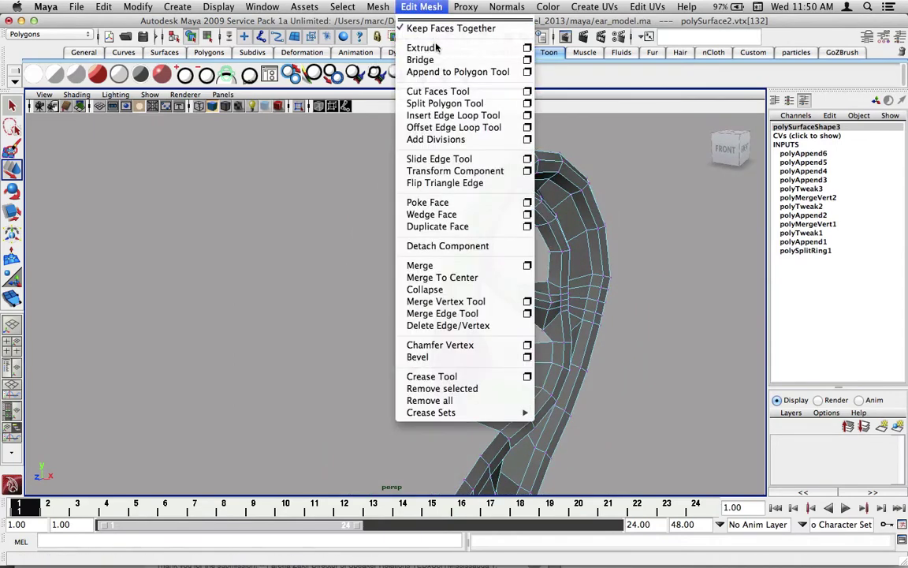
pyautogui.click(453, 115)
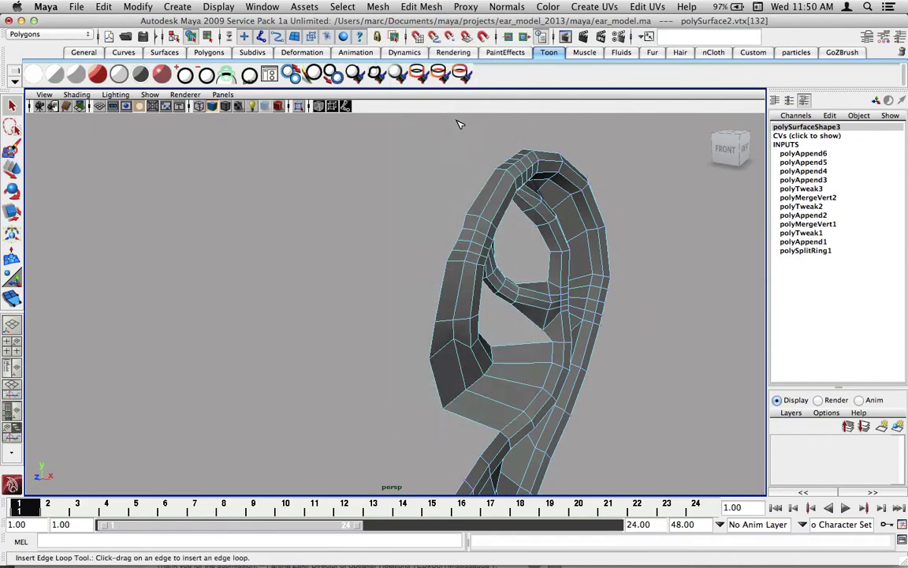
pyautogui.click(518, 366)
pyautogui.keyDown('alt'); pyautogui.moveTo(517, 359); pyautogui.dragTo(389, 331); pyautogui.keyUp('alt')
pyautogui.press('w')
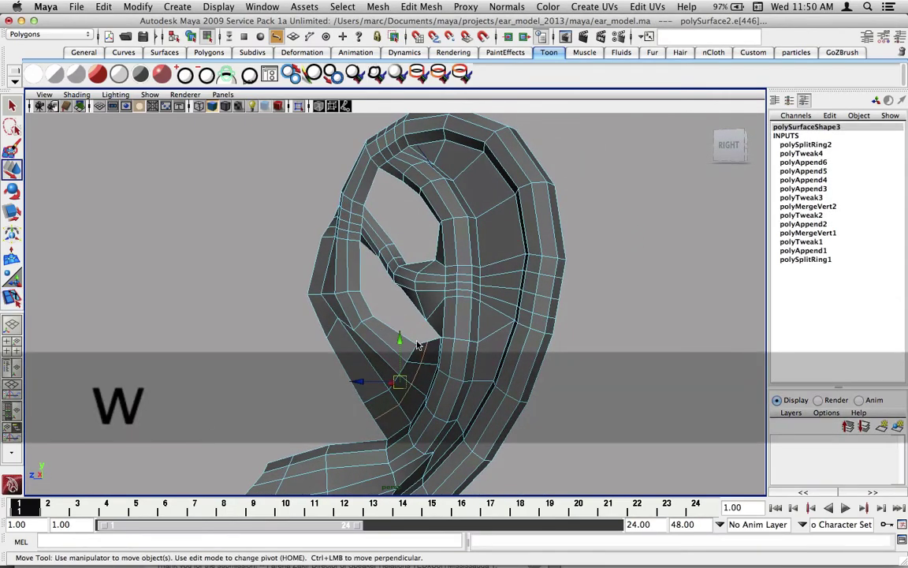
pyautogui.keyDown('alt'); pyautogui.moveTo(408, 380); pyautogui.dragTo(465, 347); pyautogui.keyUp('alt')
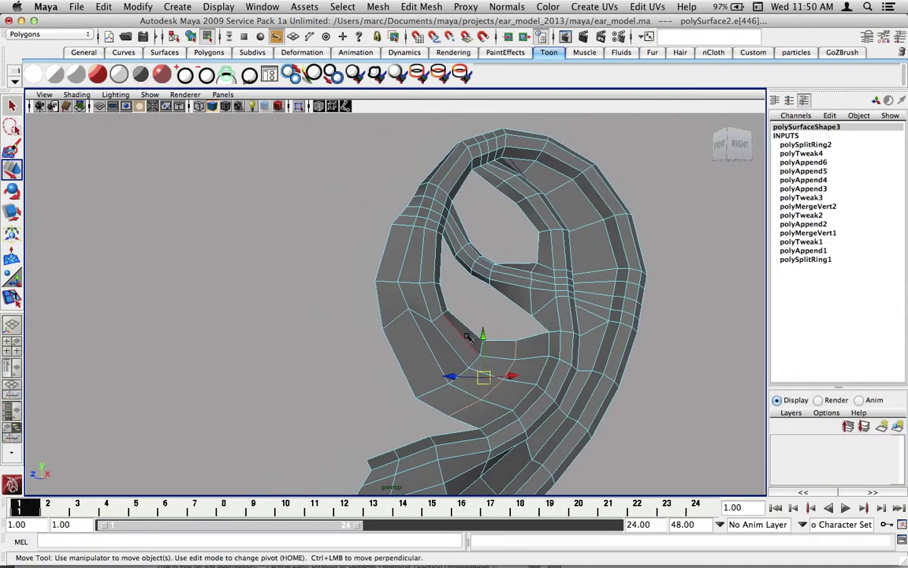
# Insert a second edge loop across the lower inner faces and inspect both loops
pyautogui.click(425, 7)
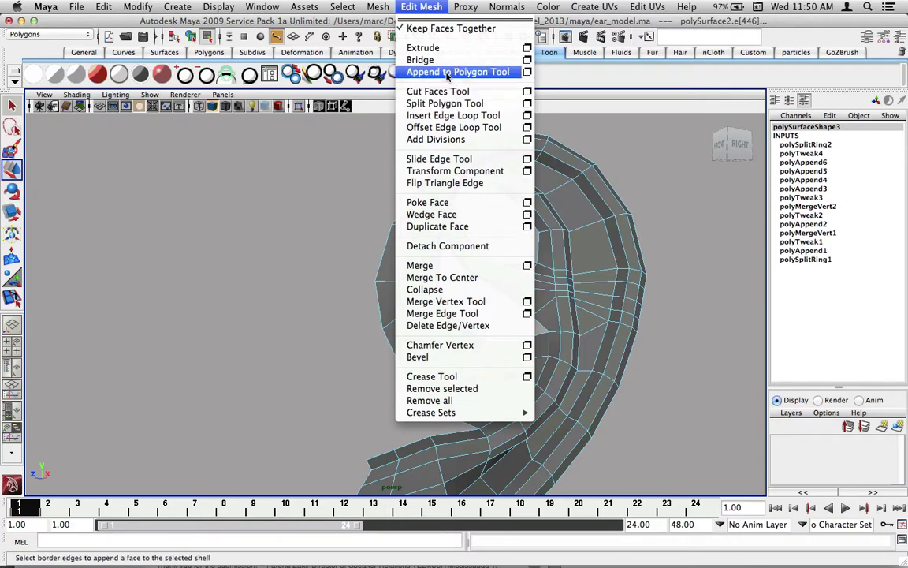
pyautogui.click(454, 115)
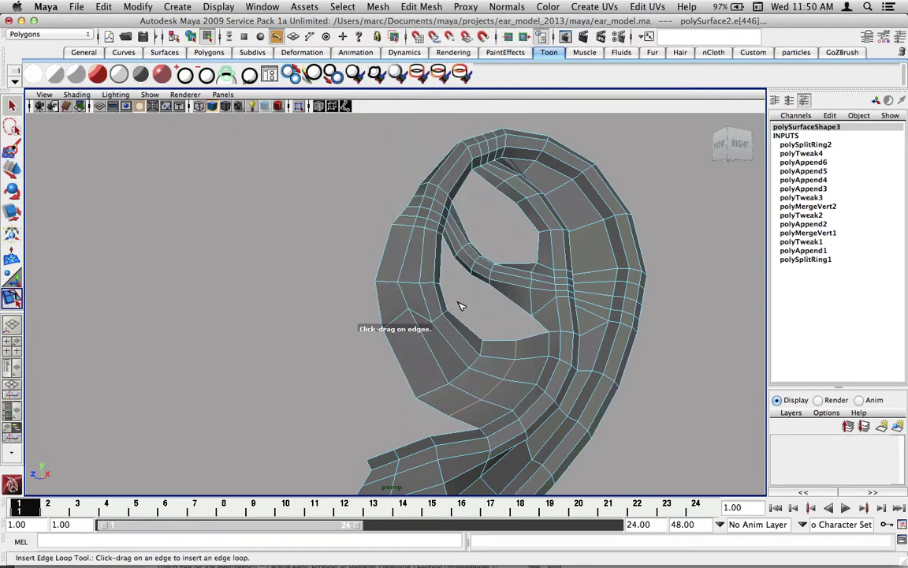
pyautogui.moveTo(460, 333); pyautogui.dragTo(464, 337)
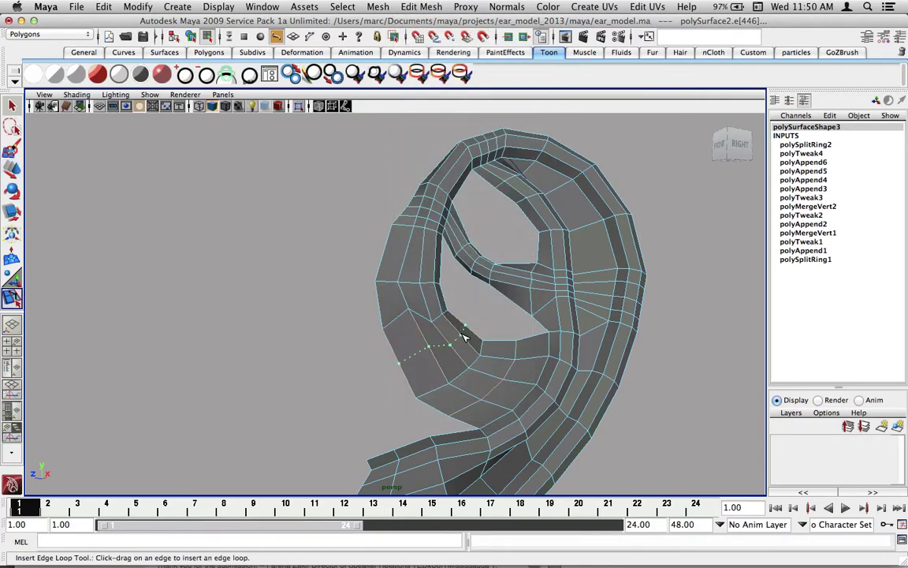
pyautogui.moveTo(476, 298)
pyautogui.keyDown('alt'); pyautogui.mouseDown()
pyautogui.moveTo(461, 292)
pyautogui.moveTo(492, 292)
pyautogui.mouseUp(); pyautogui.keyUp('alt')
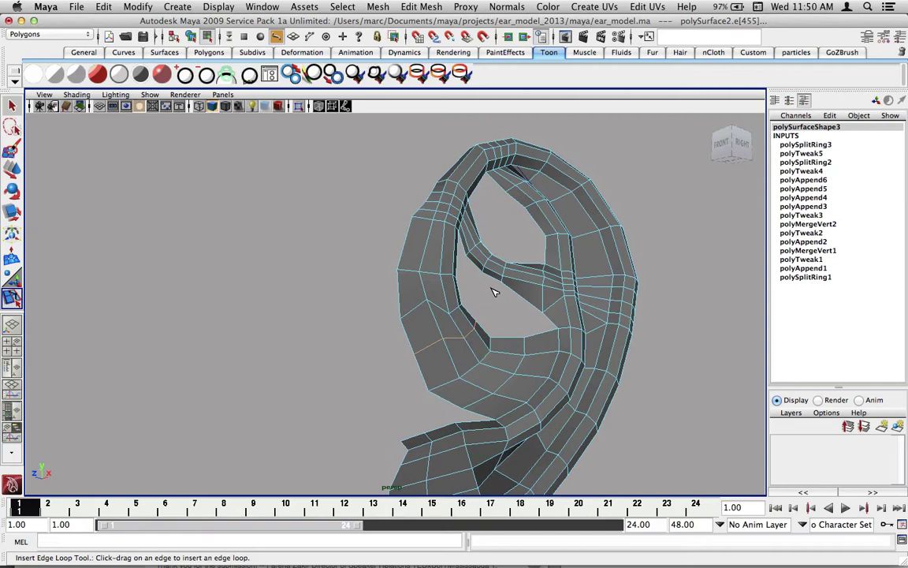
pyautogui.moveTo(529, 305)
pyautogui.keyDown('alt'); pyautogui.mouseDown()
pyautogui.moveTo(486, 310)
pyautogui.moveTo(489, 300)
pyautogui.moveTo(475, 293)
pyautogui.mouseUp(); pyautogui.keyUp('alt')
pyautogui.moveTo(476, 293)
pyautogui.keyDown('alt'); pyautogui.mouseDown(button='right')
pyautogui.moveTo(635, 290)
pyautogui.moveTo(557, 286)
pyautogui.mouseUp(button='right'); pyautogui.keyUp('alt')
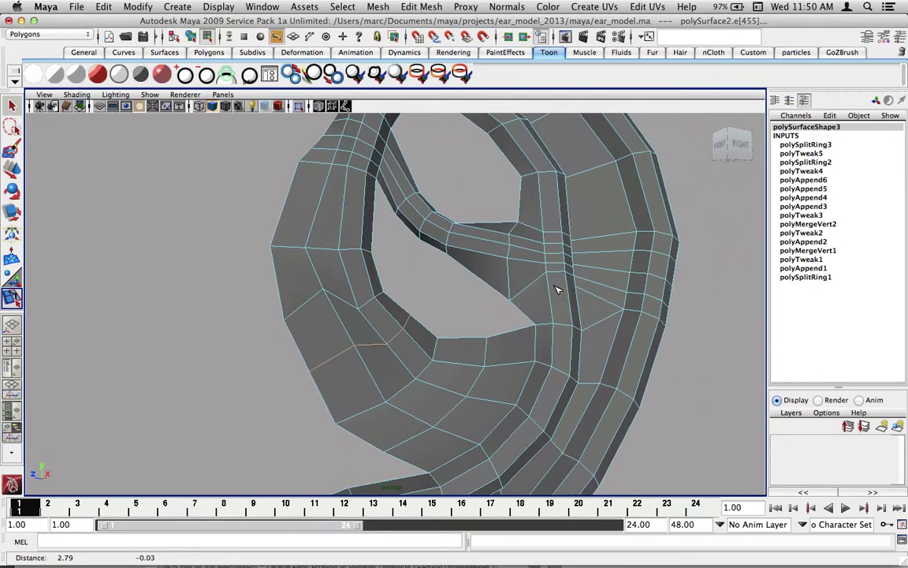
# Snap the opening's corner vertex onto its neighbour with V and preview the mesh smoothed
pyautogui.press('w')
pyautogui.click(498, 337)
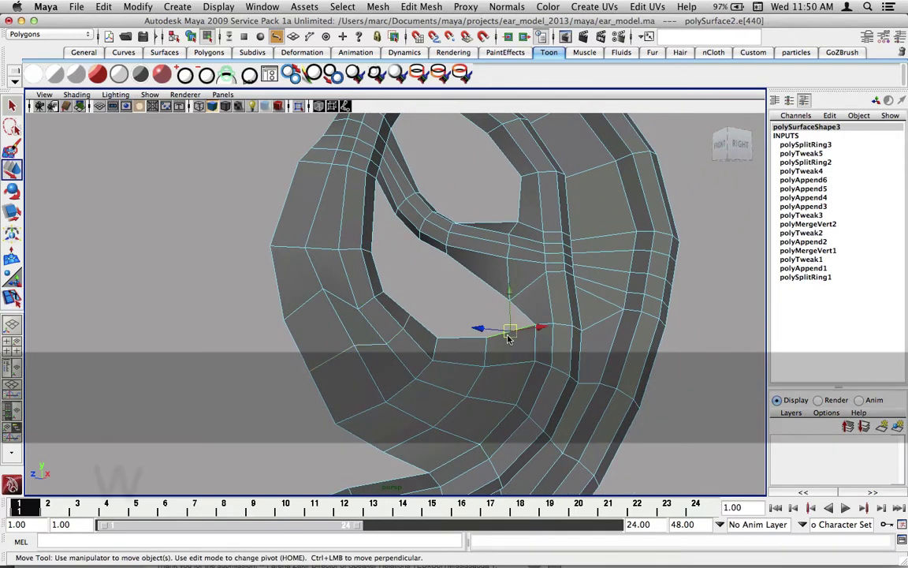
pyautogui.rightClick(490, 339)
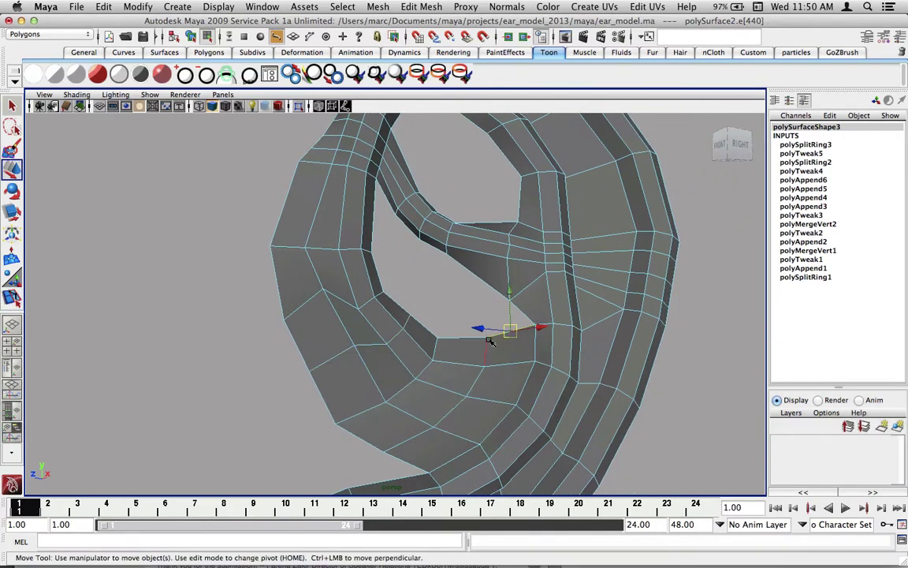
pyautogui.moveTo(484, 328); pyautogui.dragTo(465, 330, button='right')
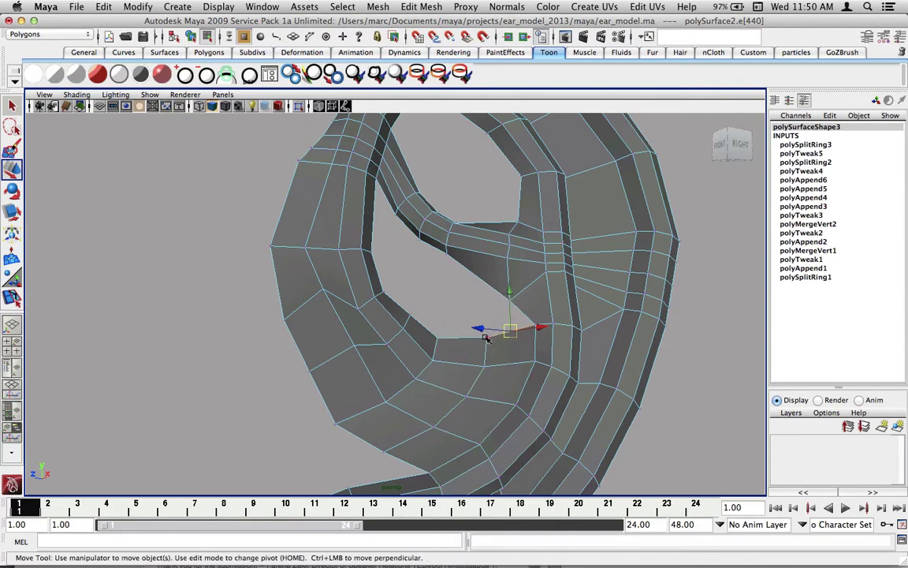
pyautogui.click(487, 338)
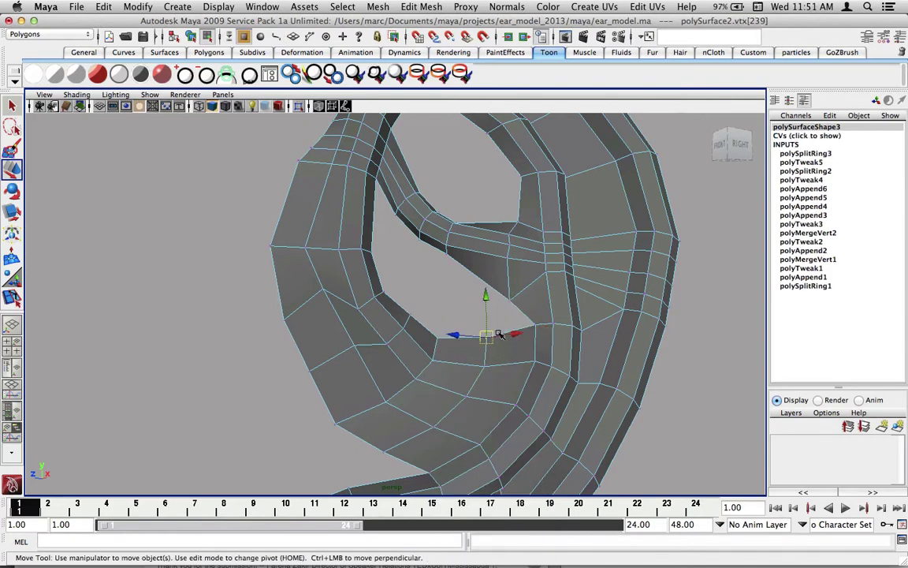
pyautogui.press('v')
pyautogui.moveTo(511, 323); pyautogui.dragTo(507, 299, button='middle')
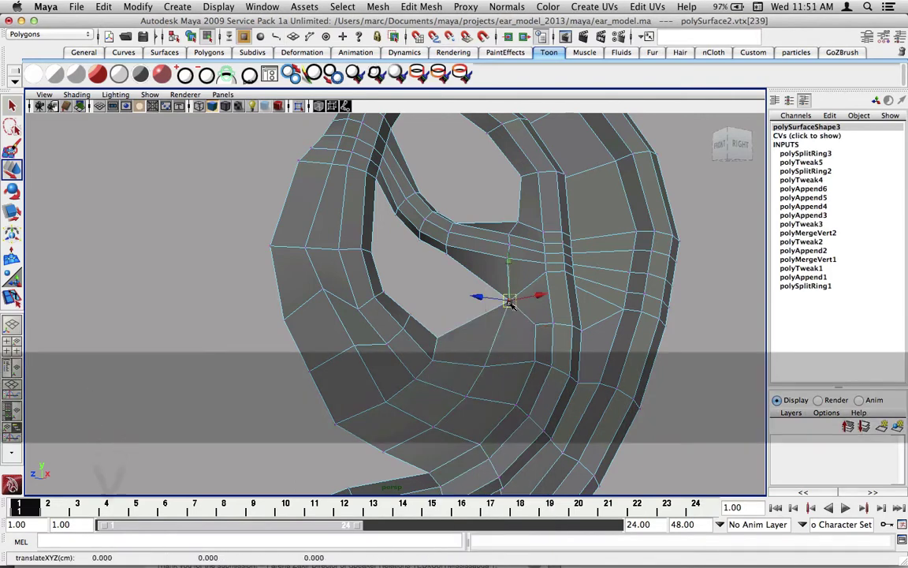
pyautogui.moveTo(507, 300)
pyautogui.keyDown('alt'); pyautogui.mouseDown()
pyautogui.moveTo(430, 309)
pyautogui.moveTo(522, 312)
pyautogui.moveTo(515, 313)
pyautogui.mouseUp(); pyautogui.keyUp('alt')
pyautogui.press('3')
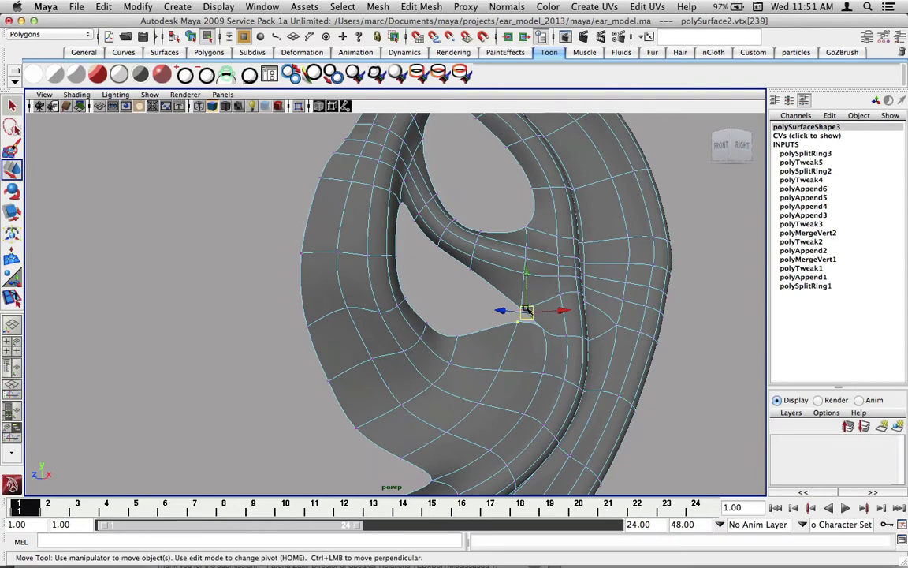
# Try Edit Mesh > Merge on the single vertex, check its settings, then undo it
pyautogui.click(421, 7)
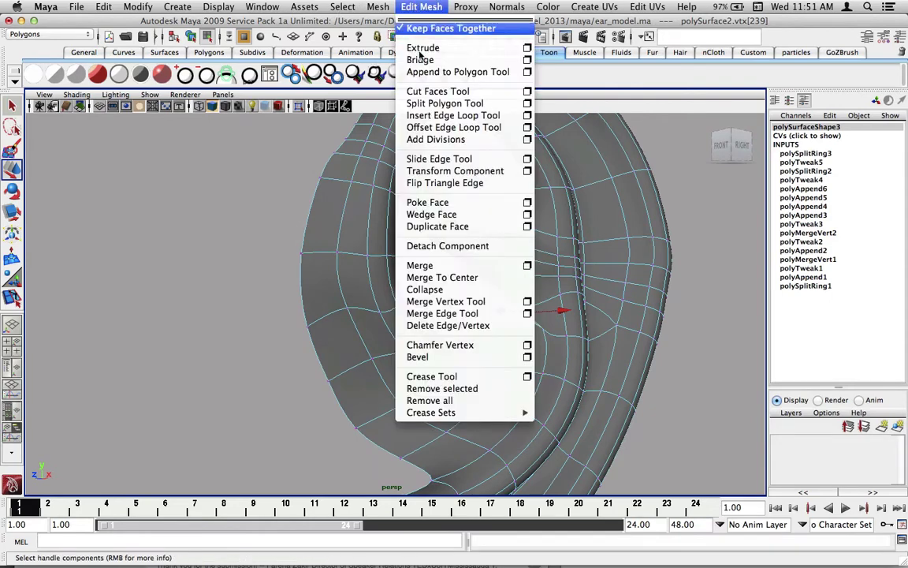
pyautogui.click(453, 264)
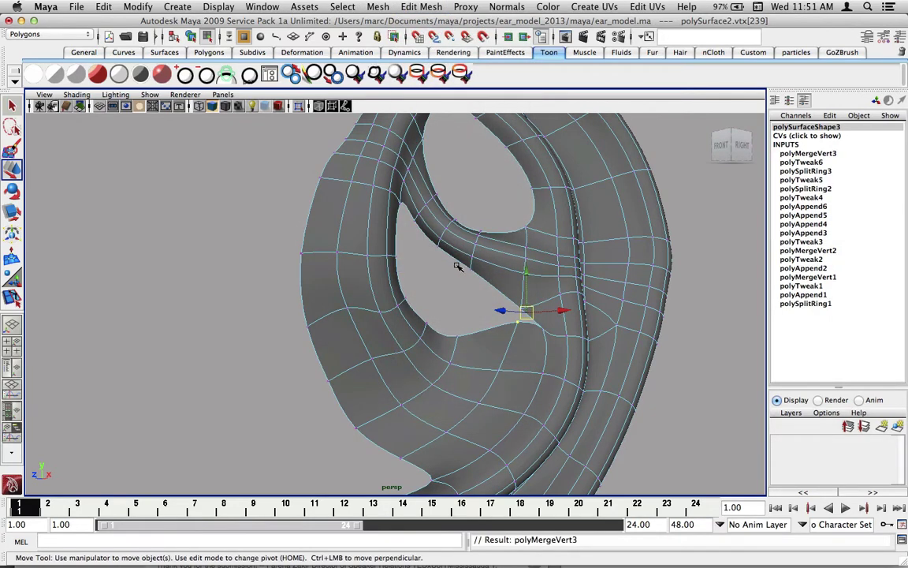
pyautogui.click(797, 153)
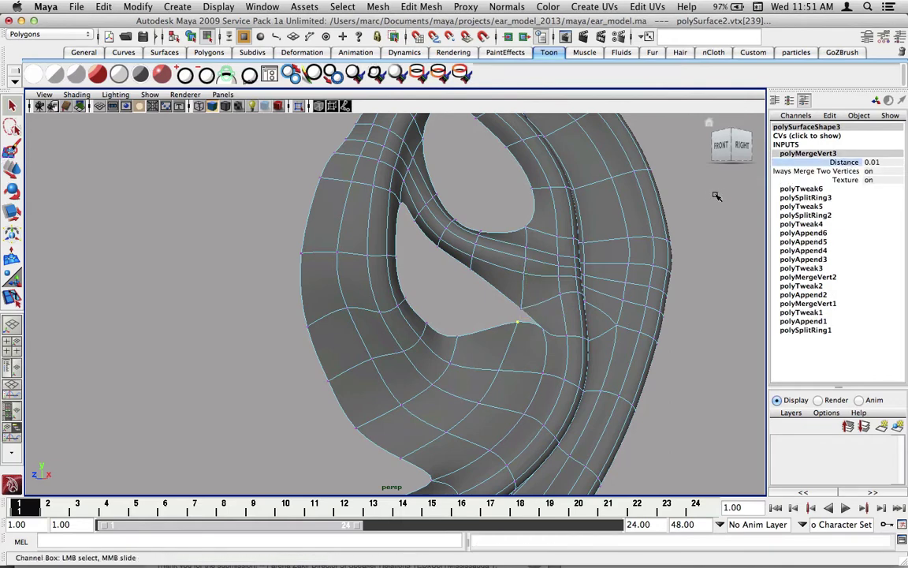
pyautogui.hotkey('ctrl', 'z')
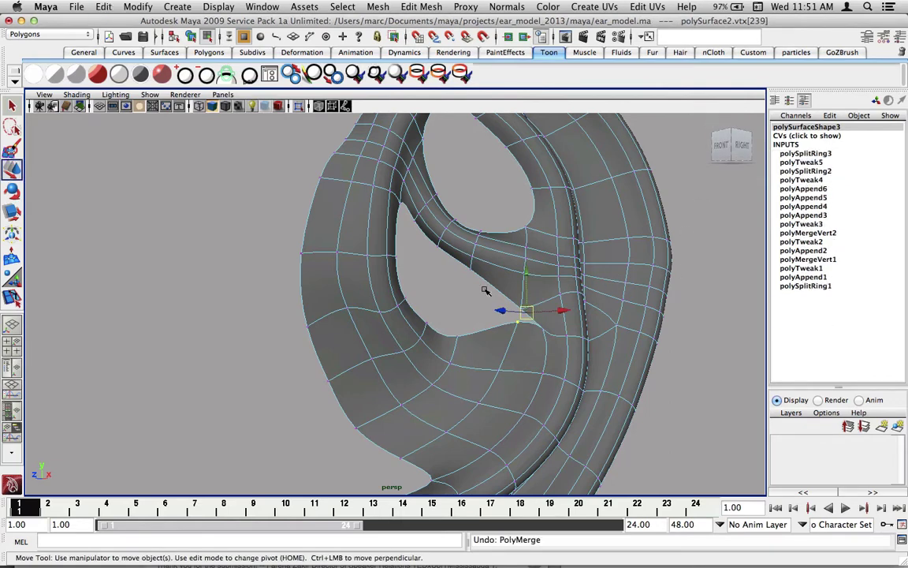
pyautogui.click(514, 312)
# Box-select both overlapping corner vertices and merge them into one with Edit Mesh > Merge
pyautogui.moveTo(502, 308); pyautogui.dragTo(530, 328)
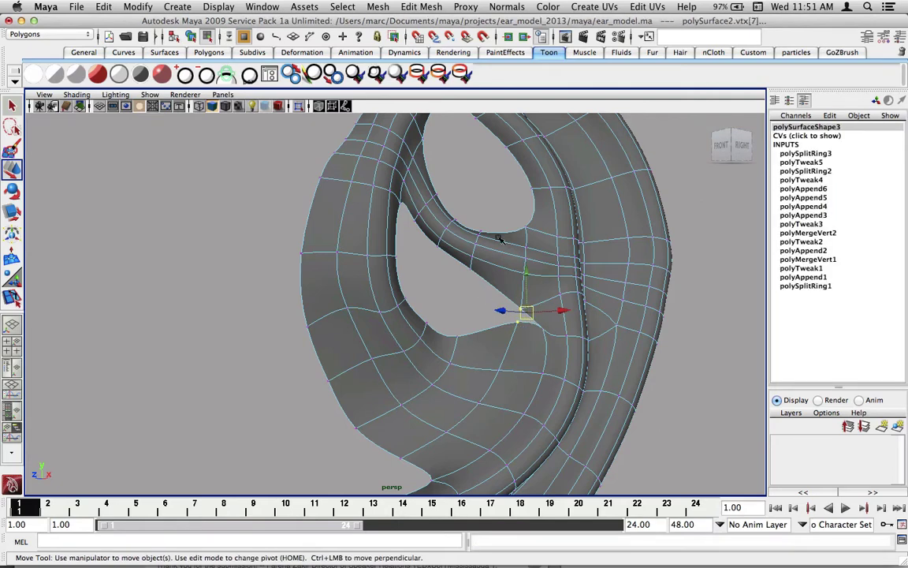
pyautogui.click(421, 6)
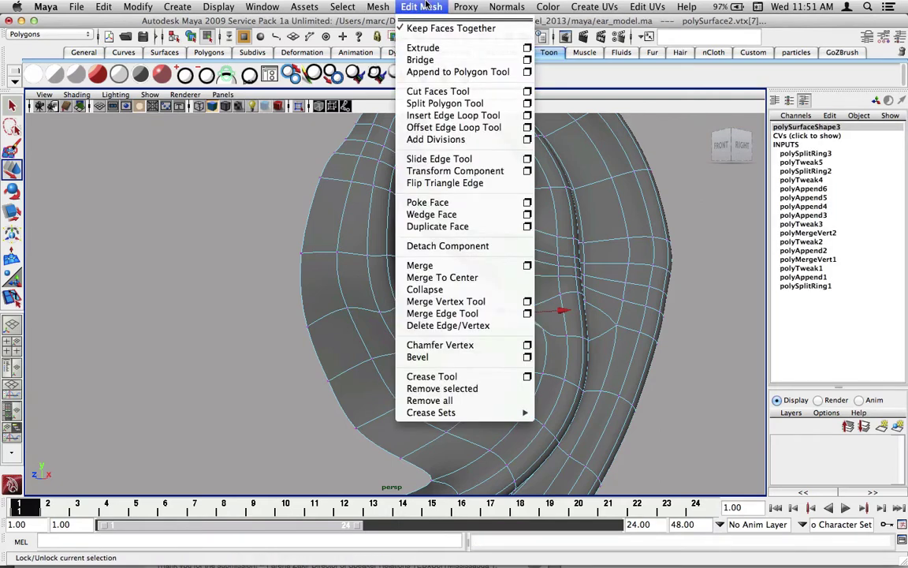
pyautogui.click(506, 268)
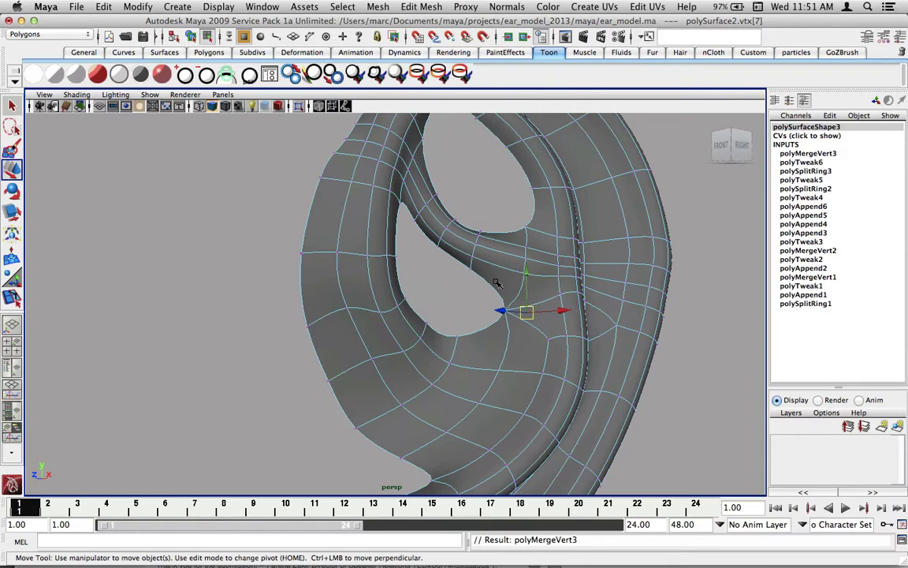
pyautogui.keyDown('alt'); pyautogui.moveTo(497, 283); pyautogui.dragTo(441, 292); pyautogui.keyUp('alt')
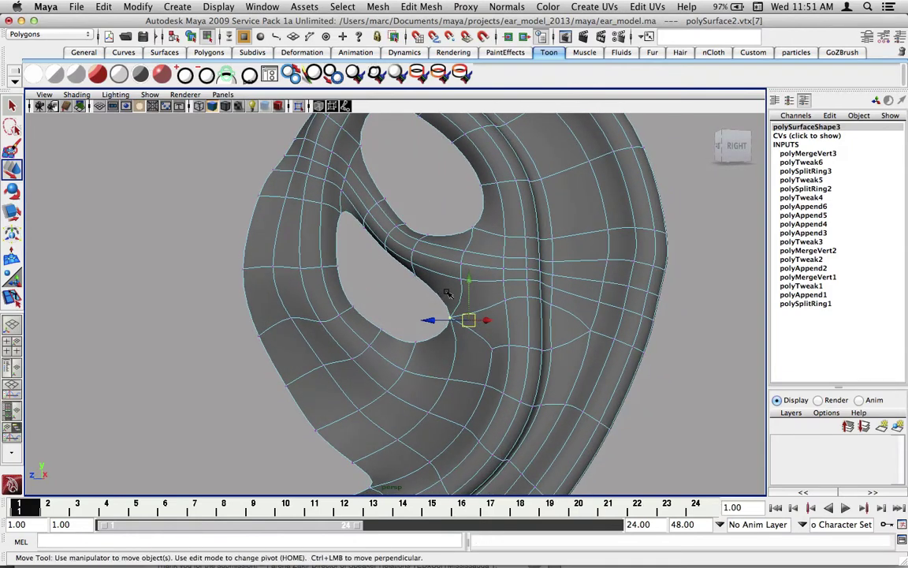
pyautogui.moveTo(404, 276)
pyautogui.keyDown('alt'); pyautogui.mouseDown()
pyautogui.moveTo(362, 278)
pyautogui.moveTo(391, 270)
pyautogui.mouseUp(); pyautogui.keyUp('alt')
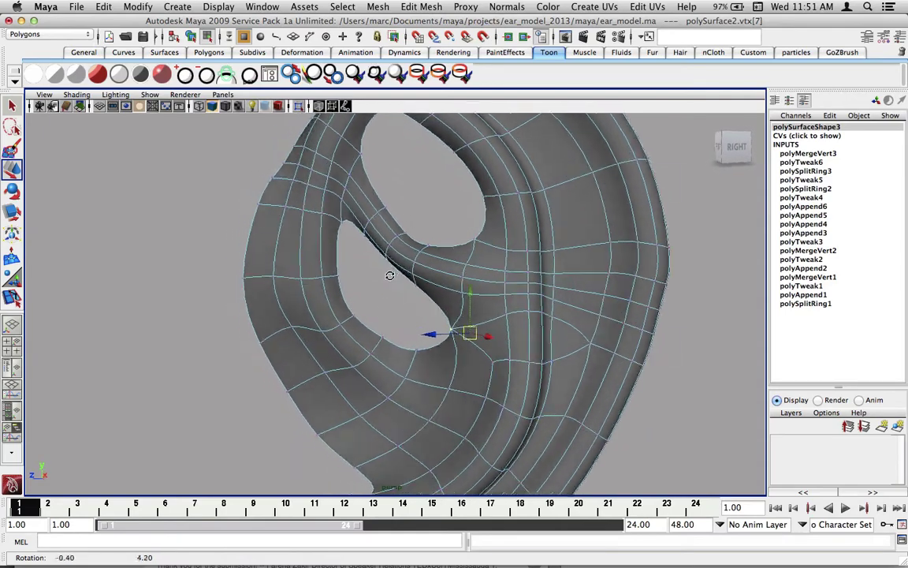
pyautogui.click(421, 6)
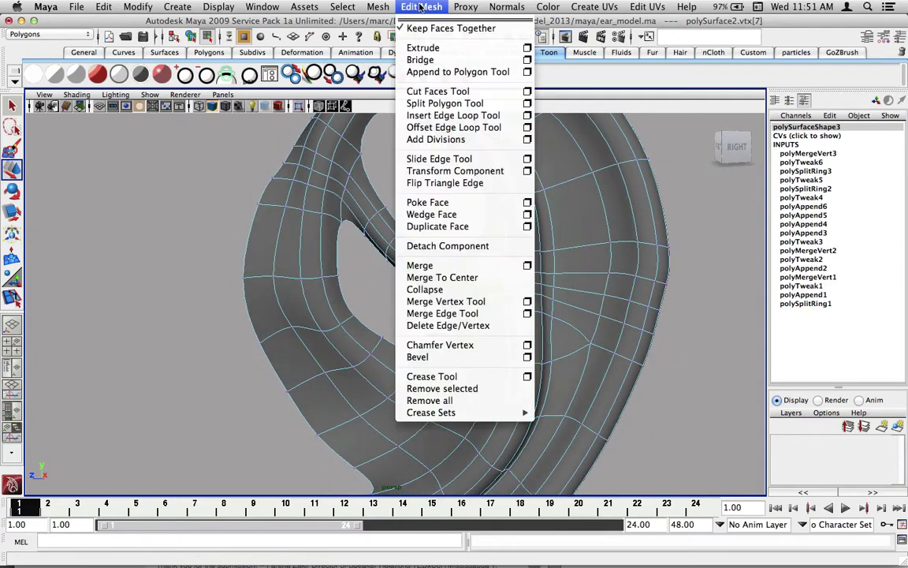
# In cage view, append a first face bridging two border edges of the inner-loop hole
pyautogui.click(445, 73)
pyautogui.press('1')
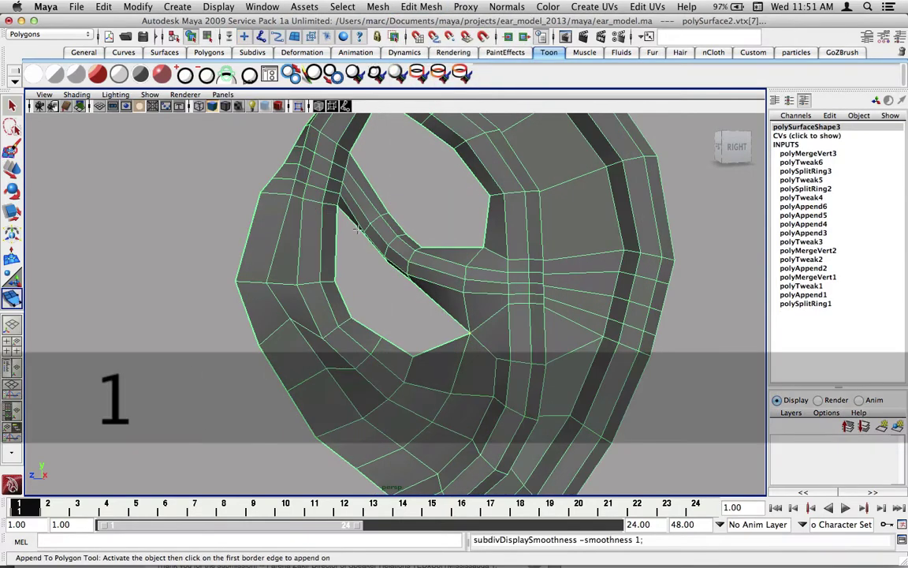
pyautogui.scroll(3, 475, 241)
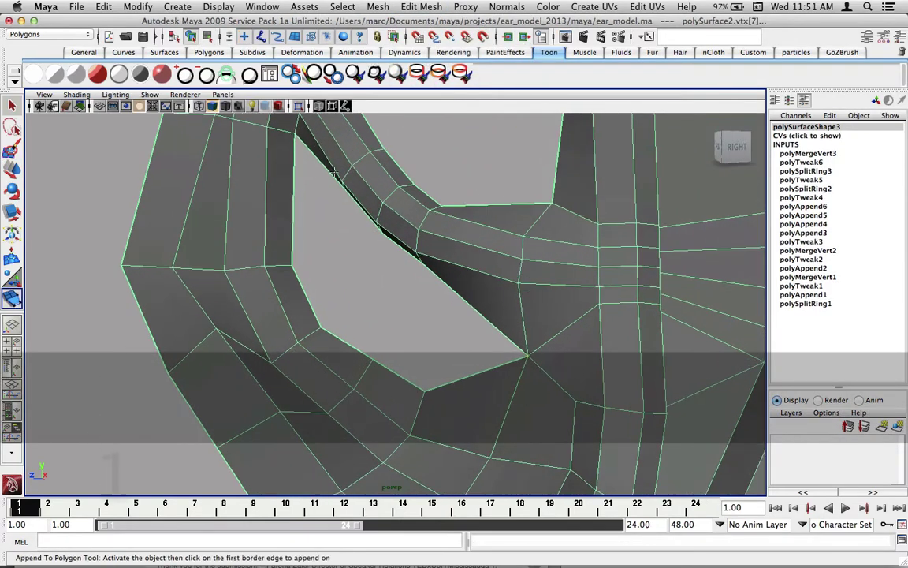
pyautogui.click(296, 188)
pyautogui.click(296, 191)
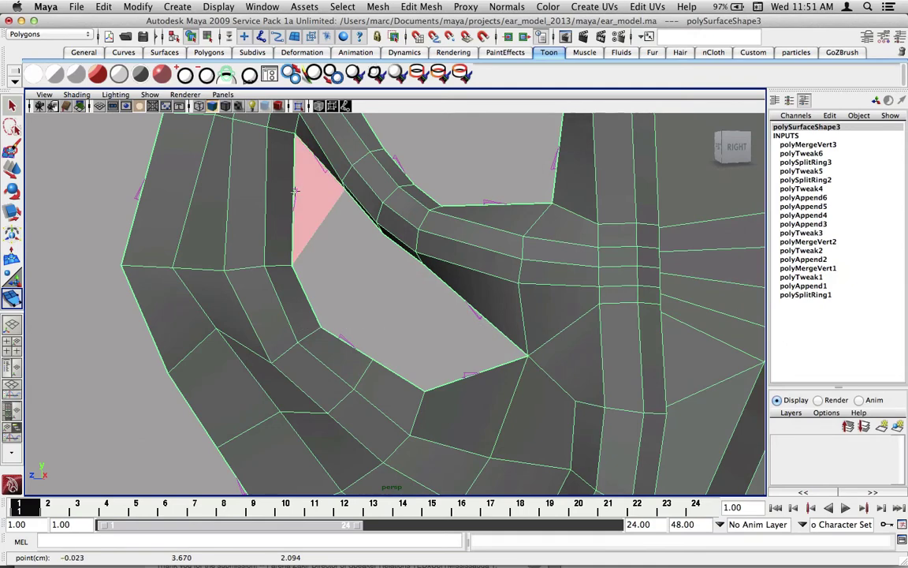
pyautogui.press('Return')
# Append a second face spanning from a border edge to the hole's left edge
pyautogui.press('y')
pyautogui.keyDown('alt'); pyautogui.moveTo(296, 191); pyautogui.dragTo(412, 190); pyautogui.keyUp('alt')
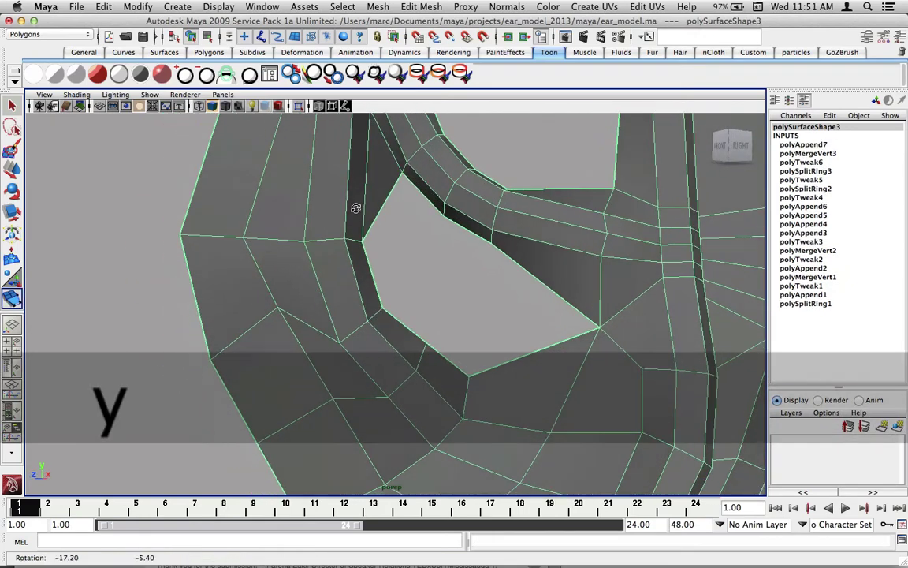
pyautogui.click(417, 186)
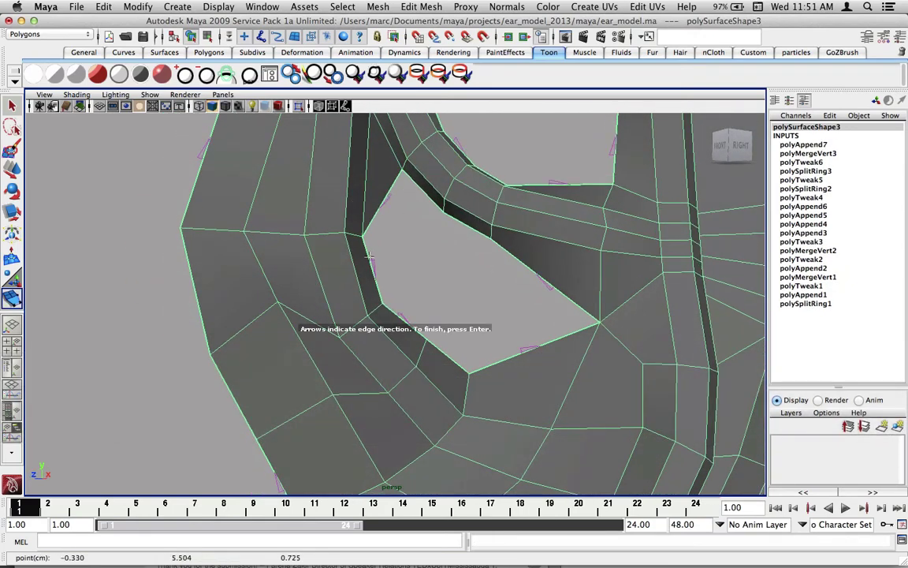
pyautogui.click(369, 258)
pyautogui.press('Return')
# Append two more faces, the last filling the triangular gap to close the hole
pyautogui.press('y')
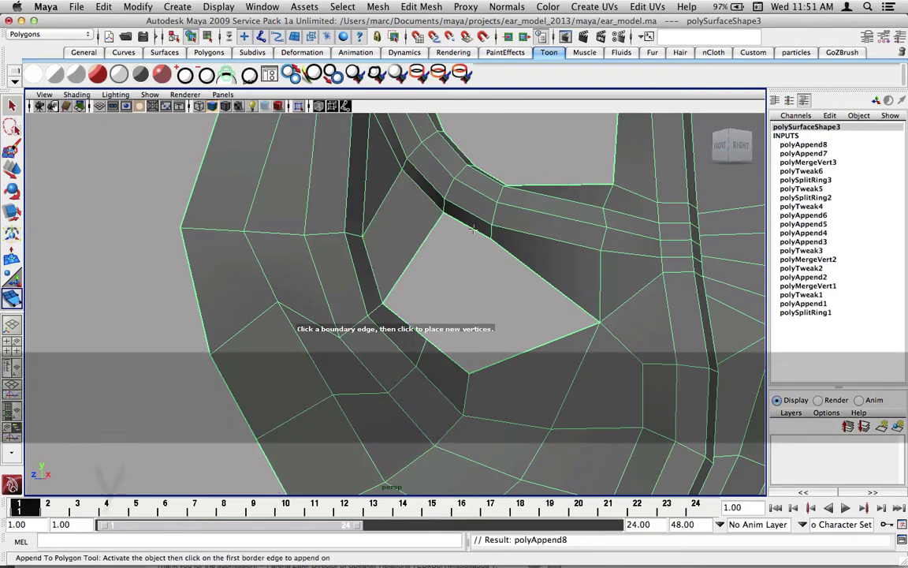
pyautogui.click(392, 283)
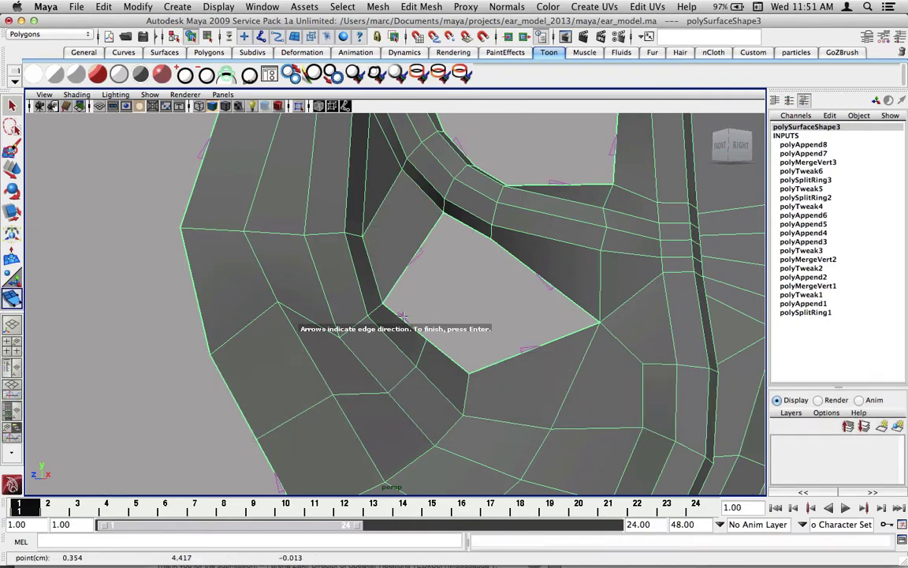
pyautogui.click(402, 315)
pyautogui.press('Return')
pyautogui.press('y')
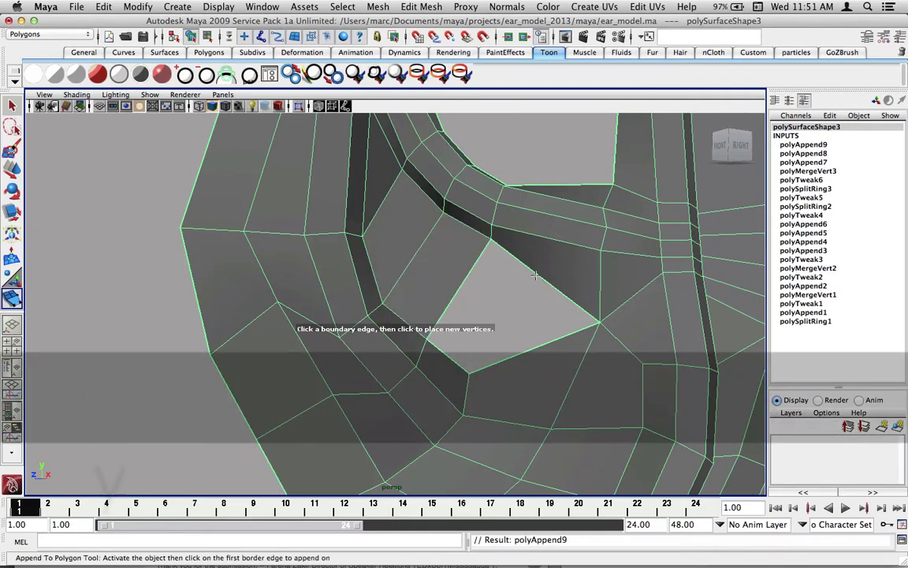
pyautogui.click(537, 274)
pyautogui.click(453, 368)
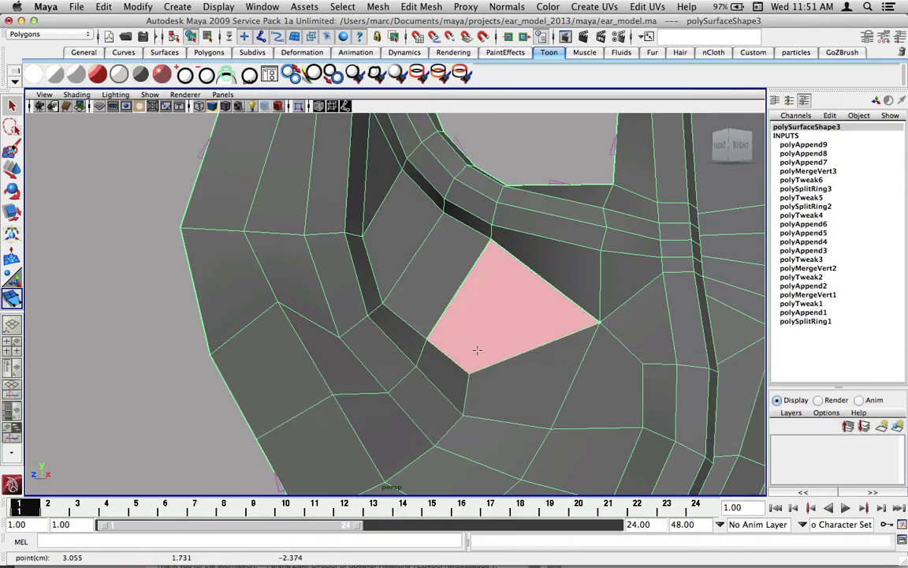
pyautogui.press('Return')
# Preview the smoothed mesh and orbit in close on the ear's loop opening
pyautogui.moveTo(515, 328)
pyautogui.keyDown('alt'); pyautogui.mouseDown()
pyautogui.moveTo(316, 302)
pyautogui.moveTo(441, 315)
pyautogui.mouseUp(); pyautogui.keyUp('alt')
pyautogui.press('3')
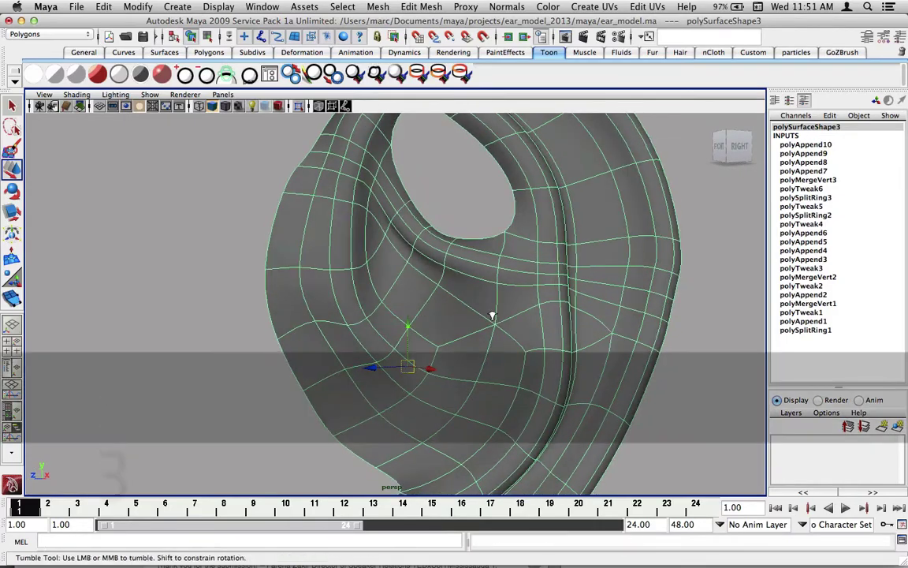
pyautogui.keyDown('alt'); pyautogui.moveTo(493, 316); pyautogui.dragTo(375, 313, button='right'); pyautogui.keyUp('alt')
pyautogui.moveTo(374, 312)
pyautogui.keyDown('alt'); pyautogui.mouseDown()
pyautogui.moveTo(438, 306)
pyautogui.moveTo(399, 330)
pyautogui.mouseUp(); pyautogui.keyUp('alt')
pyautogui.moveTo(399, 330)
pyautogui.keyDown('alt'); pyautogui.mouseDown(button='right')
pyautogui.moveTo(510, 303)
pyautogui.moveTo(465, 304)
pyautogui.mouseUp(button='right'); pyautogui.keyUp('alt')
# With Append to Polygon Tool in cage view, span a face across the upper ear opening
pyautogui.click(422, 7)
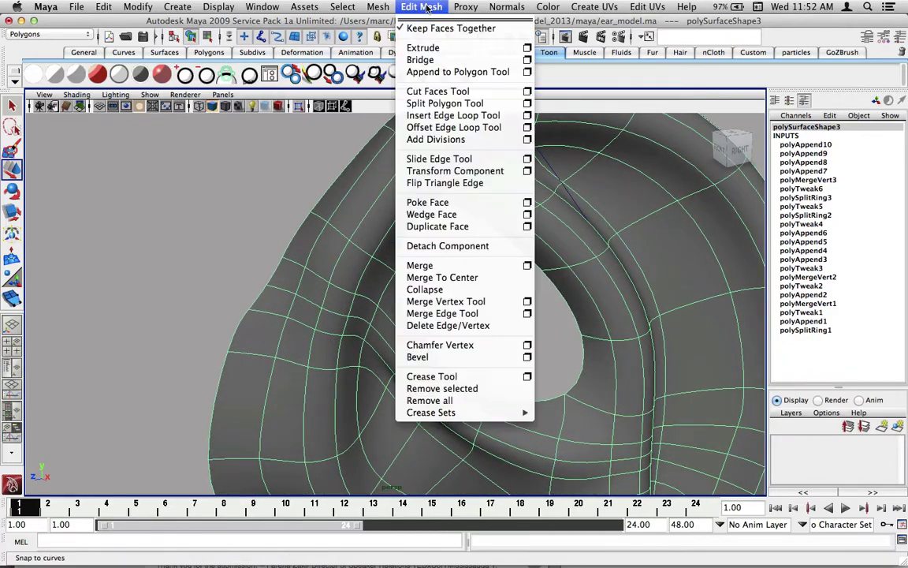
pyautogui.click(454, 71)
pyautogui.keyDown('alt'); pyautogui.moveTo(456, 260); pyautogui.dragTo(486, 267); pyautogui.keyUp('alt')
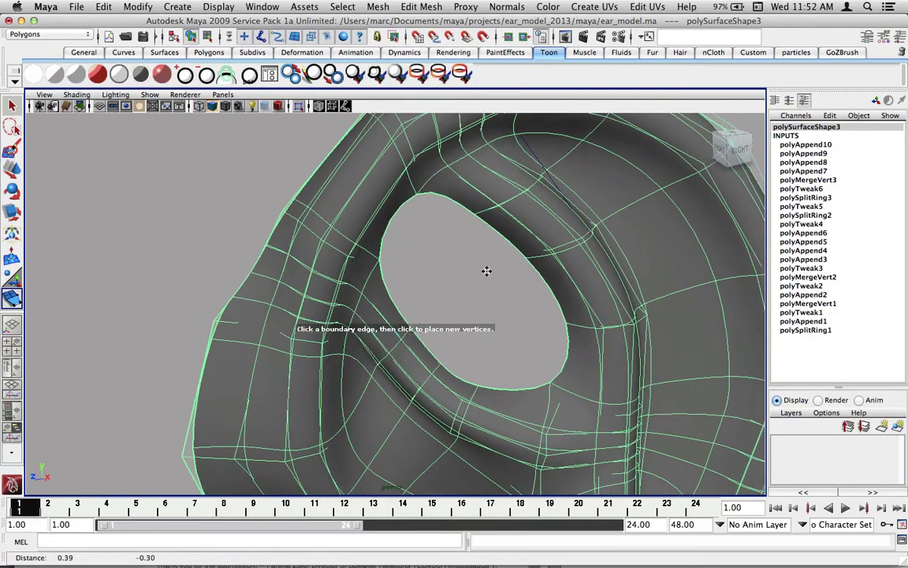
pyautogui.keyDown('alt'); pyautogui.moveTo(486, 267); pyautogui.dragTo(481, 266, button='right'); pyautogui.keyUp('alt')
pyautogui.press('1')
pyautogui.keyDown('alt'); pyautogui.moveTo(456, 276); pyautogui.dragTo(459, 316); pyautogui.keyUp('alt')
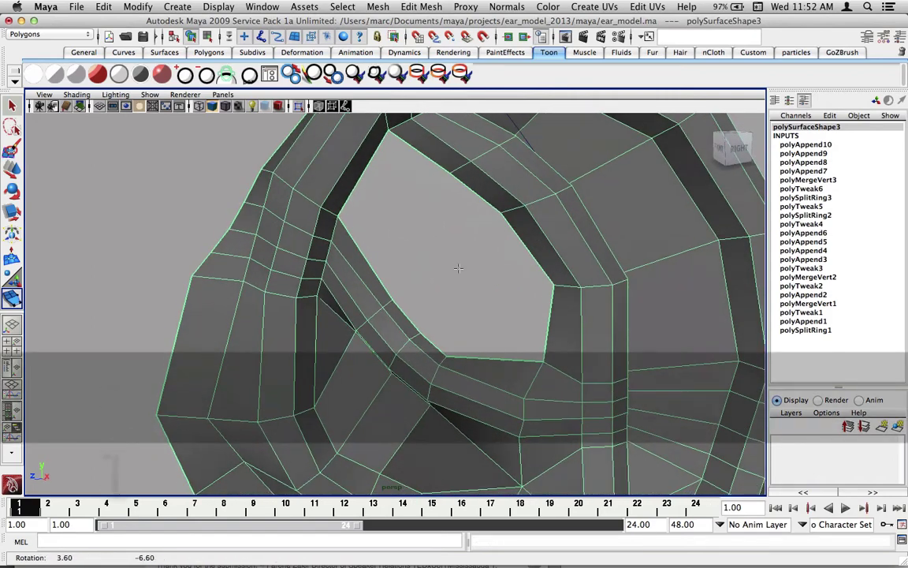
pyautogui.click(504, 359)
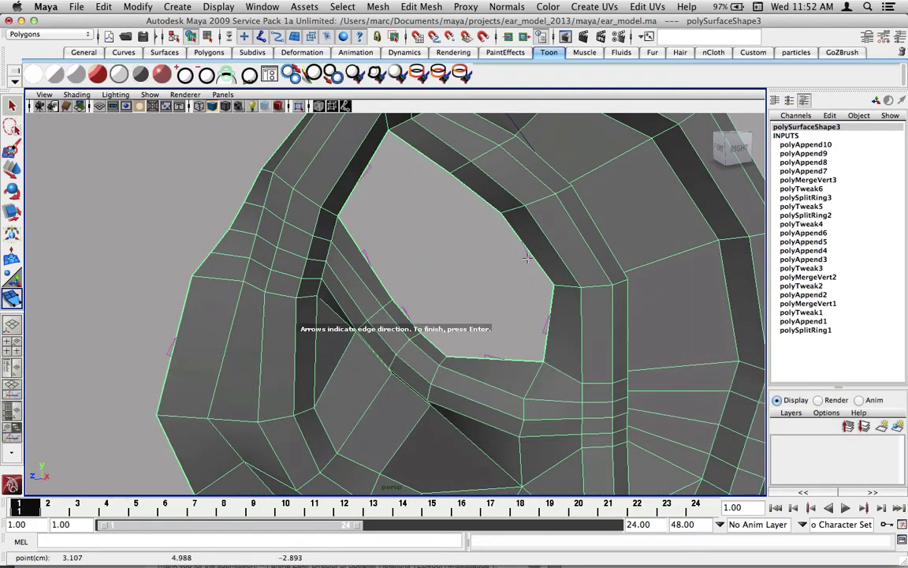
pyautogui.click(527, 256)
pyautogui.press('y')
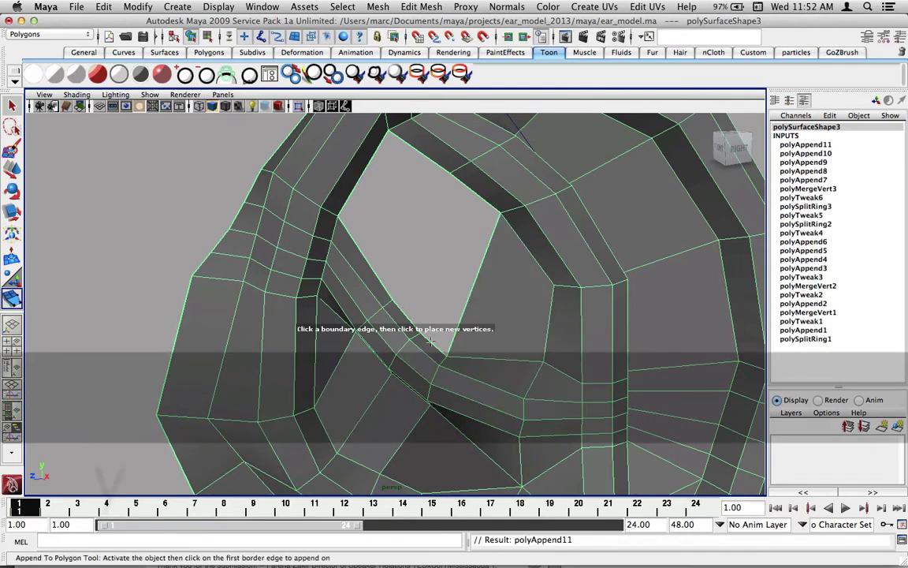
# Append a four-cornered face across the remaining gap
pyautogui.click(431, 341)
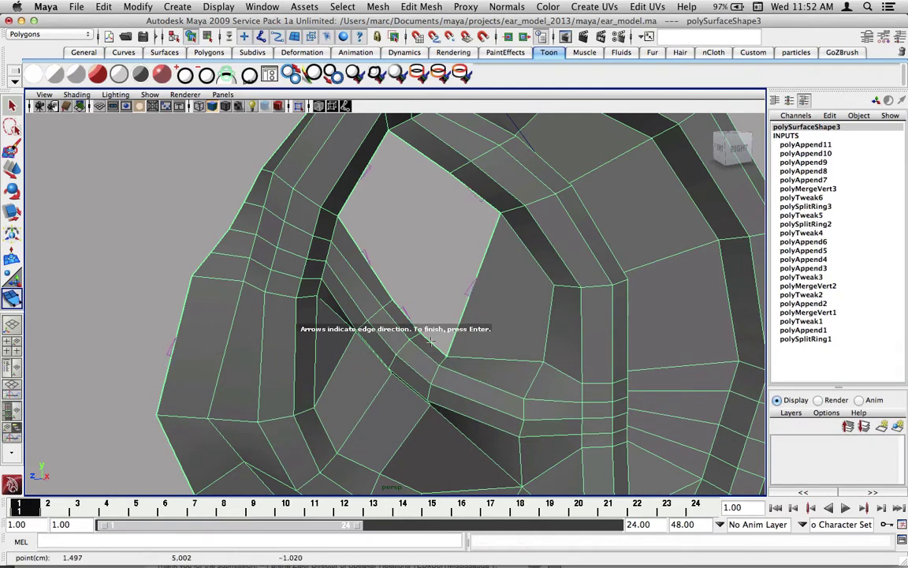
pyautogui.click(491, 215)
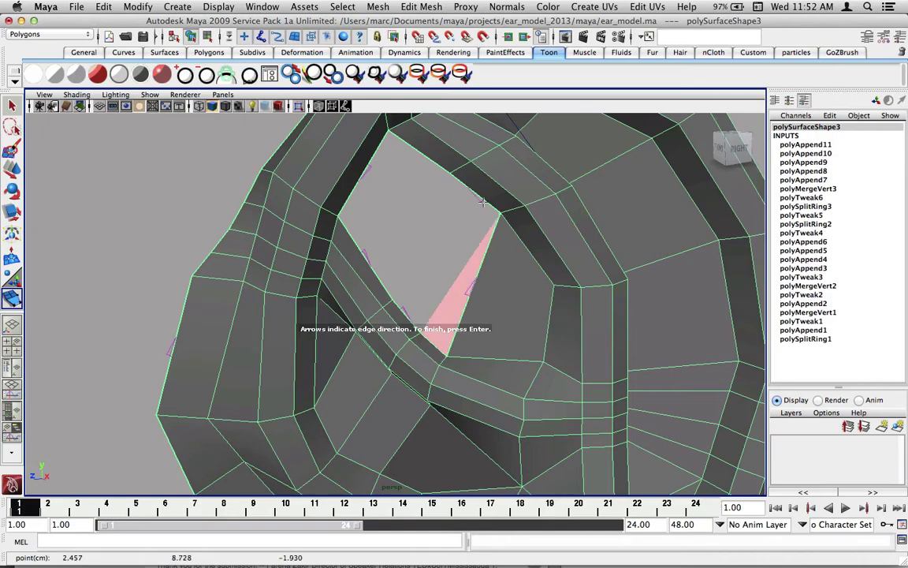
pyautogui.click(434, 183)
pyautogui.moveTo(416, 210)
pyautogui.keyDown('alt'); pyautogui.mouseDown()
pyautogui.moveTo(444, 237)
pyautogui.moveTo(448, 277)
pyautogui.mouseUp(); pyautogui.keyUp('alt')
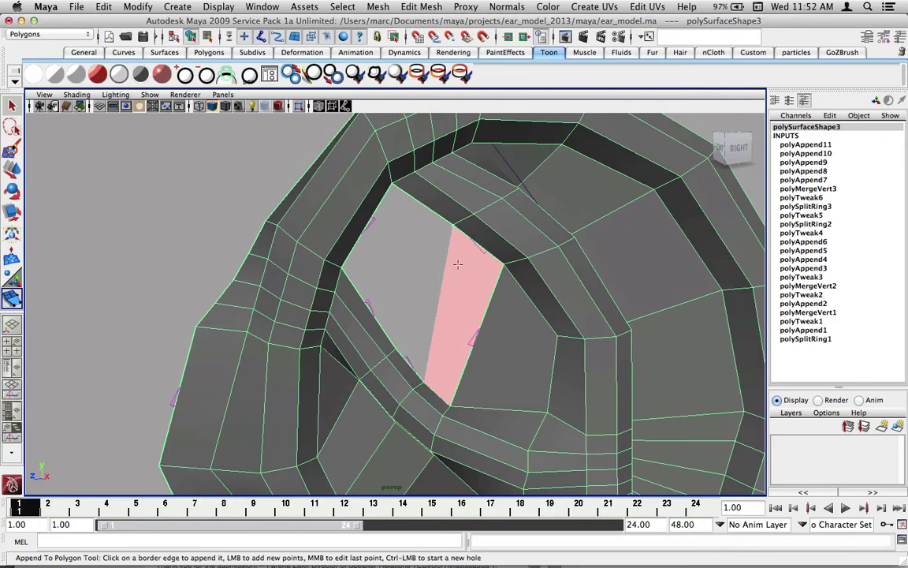
pyautogui.moveTo(415, 270)
pyautogui.keyDown('alt'); pyautogui.mouseDown()
pyautogui.moveTo(395, 257)
pyautogui.moveTo(433, 255)
pyautogui.mouseUp(); pyautogui.keyUp('alt')
pyautogui.click(439, 286)
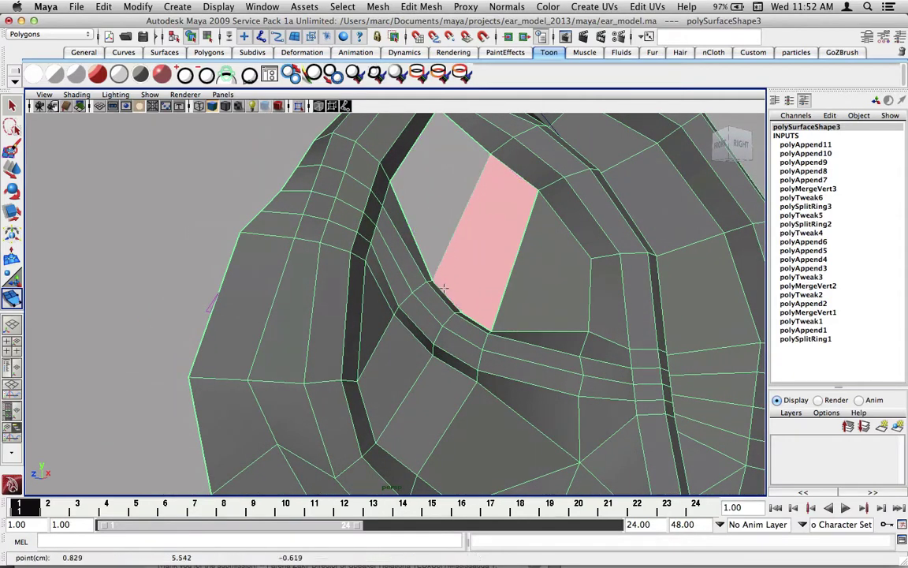
pyautogui.press('w')
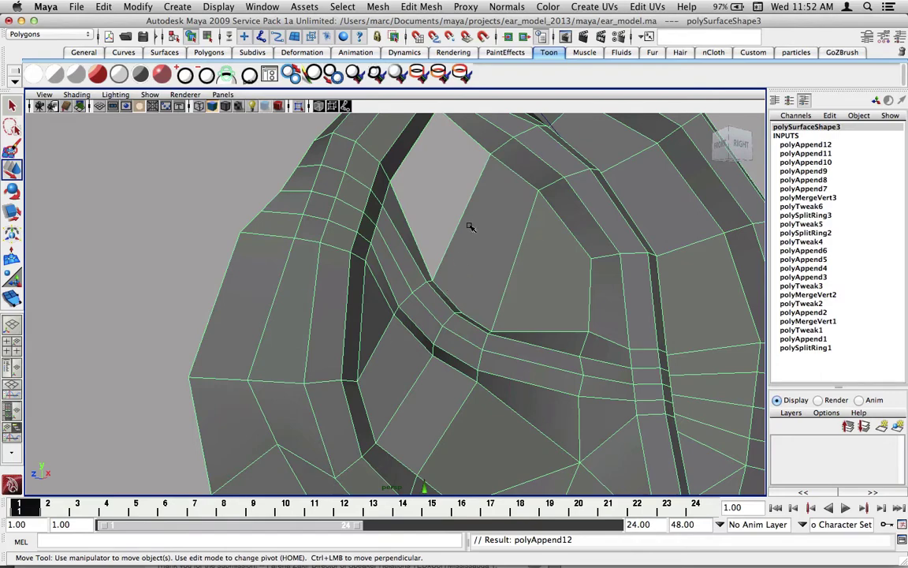
# Fill the last gap with a face and view the whole ear with smooth preview
pyautogui.press('y')
pyautogui.keyDown('alt'); pyautogui.moveTo(452, 215); pyautogui.dragTo(419, 243); pyautogui.keyUp('alt')
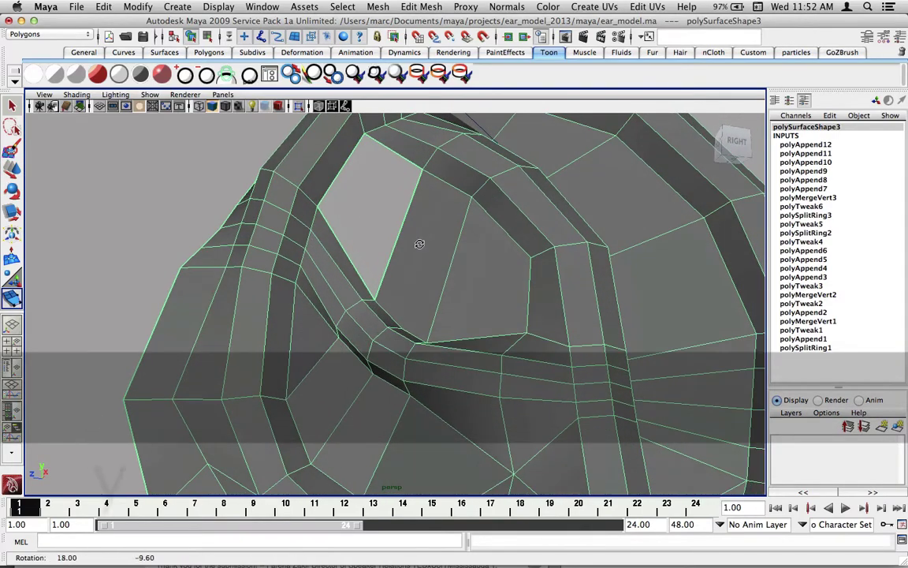
pyautogui.click(349, 259)
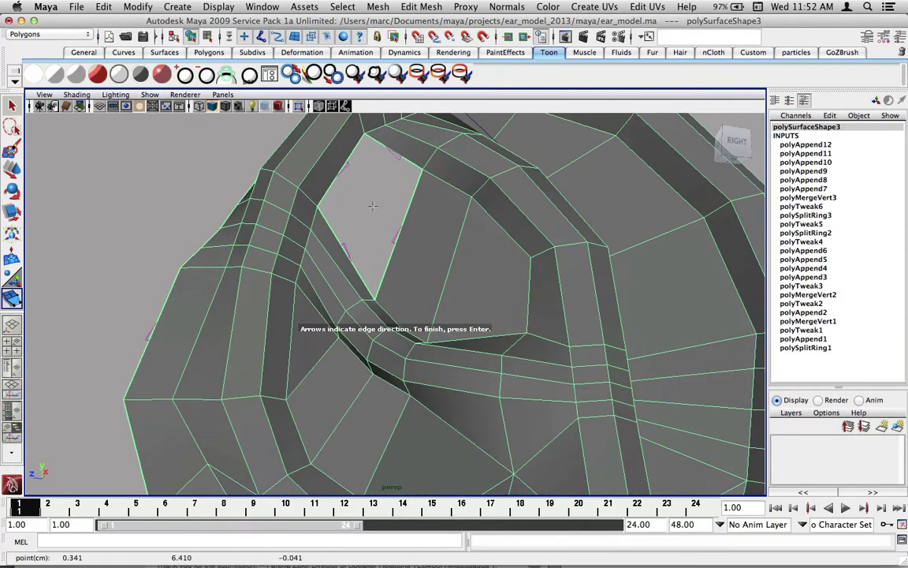
pyautogui.click(394, 154)
pyautogui.press('w')
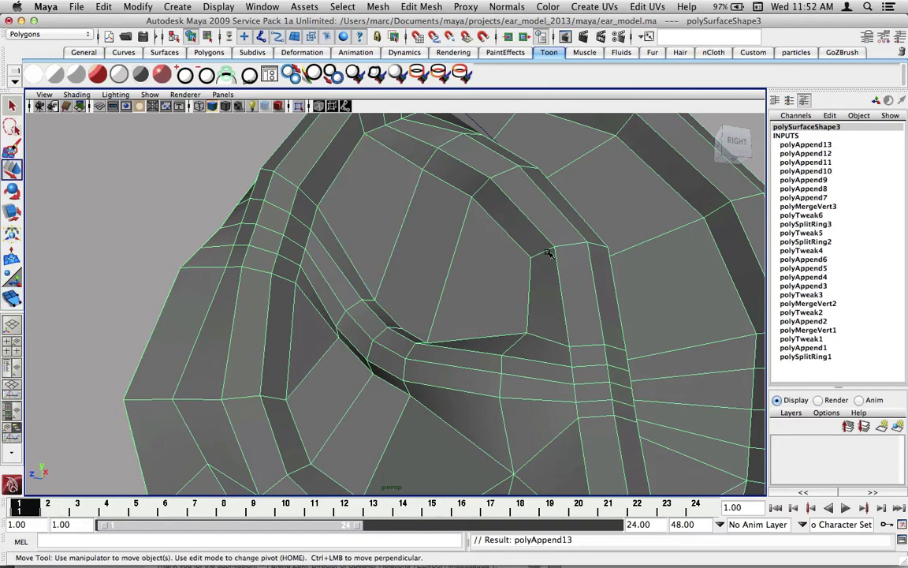
pyautogui.keyDown('alt'); pyautogui.moveTo(550, 253); pyautogui.dragTo(294, 244, button='right'); pyautogui.keyUp('alt')
pyautogui.moveTo(294, 243)
pyautogui.keyDown('alt'); pyautogui.mouseDown()
pyautogui.moveTo(398, 261)
pyautogui.moveTo(404, 284)
pyautogui.mouseUp(); pyautogui.keyUp('alt')
pyautogui.press('3')
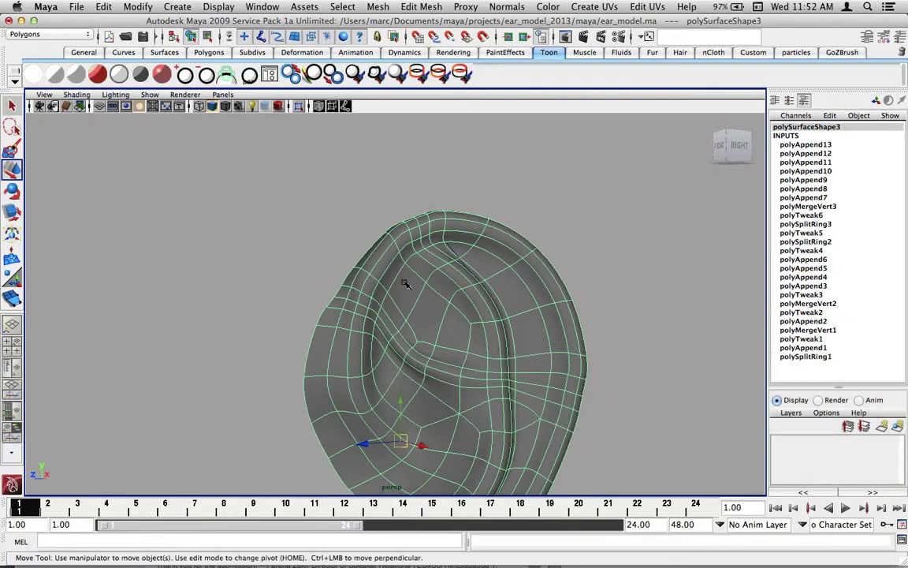
# Select three faces inside the ear opening and three faces below it
pyautogui.moveTo(411, 292); pyautogui.dragTo(405, 317, button='right')
pyautogui.click(405, 293)
pyautogui.keyDown('shift'); pyautogui.click(420, 309); pyautogui.keyUp('shift')
pyautogui.keyDown('shift'); pyautogui.click(456, 324); pyautogui.keyUp('shift')
pyautogui.moveTo(456, 324)
pyautogui.keyDown('alt'); pyautogui.mouseDown()
pyautogui.moveTo(490, 337)
pyautogui.moveTo(543, 315)
pyautogui.moveTo(530, 317)
pyautogui.mouseUp(); pyautogui.keyUp('alt')
pyautogui.moveTo(469, 306)
pyautogui.keyDown('alt'); pyautogui.mouseDown()
pyautogui.moveTo(397, 302)
pyautogui.moveTo(402, 314)
pyautogui.moveTo(347, 276)
pyautogui.mouseUp(); pyautogui.keyUp('alt')
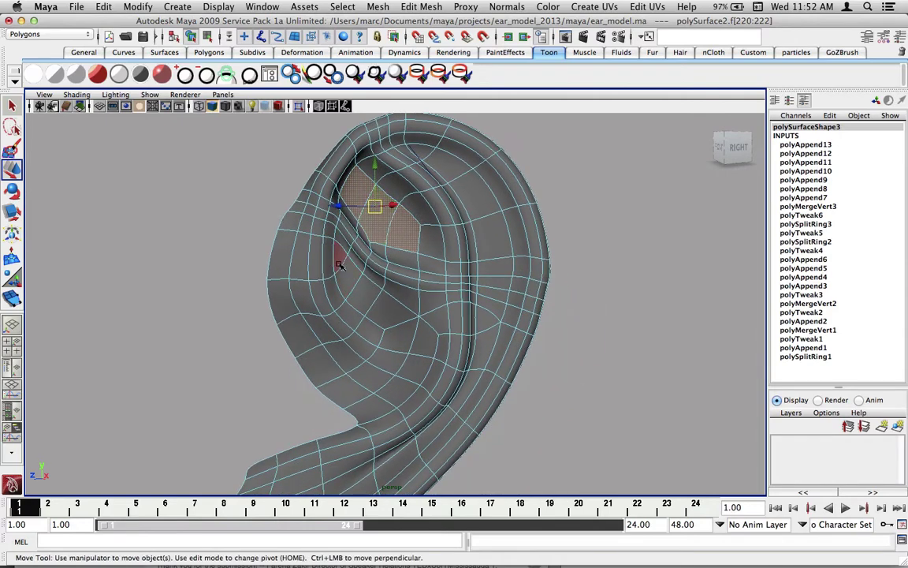
pyautogui.click(344, 274)
pyautogui.keyDown('shift'); pyautogui.click(353, 286); pyautogui.keyUp('shift')
pyautogui.keyDown('shift'); pyautogui.click(389, 313); pyautogui.keyUp('shift')
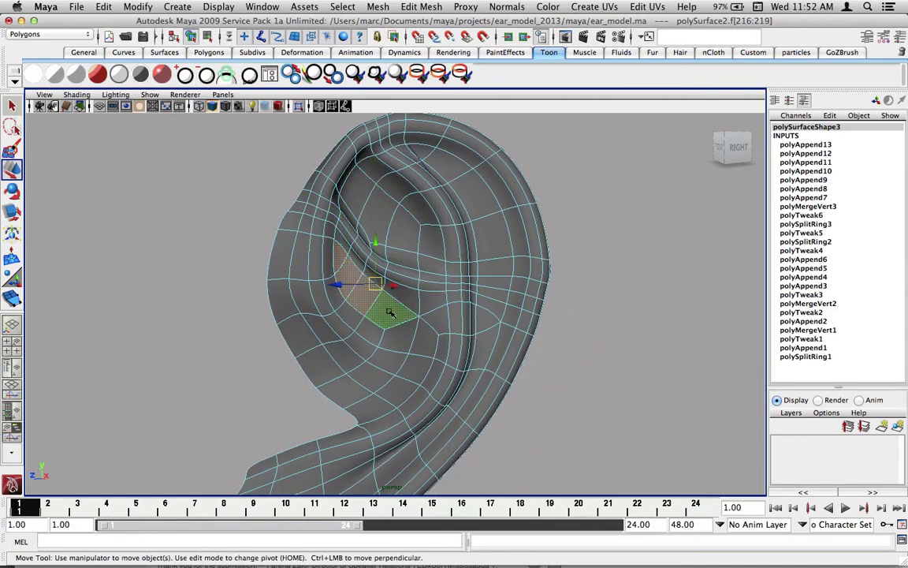
pyautogui.moveTo(387, 316)
pyautogui.keyDown('alt'); pyautogui.mouseDown()
pyautogui.moveTo(500, 291)
pyautogui.moveTo(494, 288)
pyautogui.mouseUp(); pyautogui.keyUp('alt')
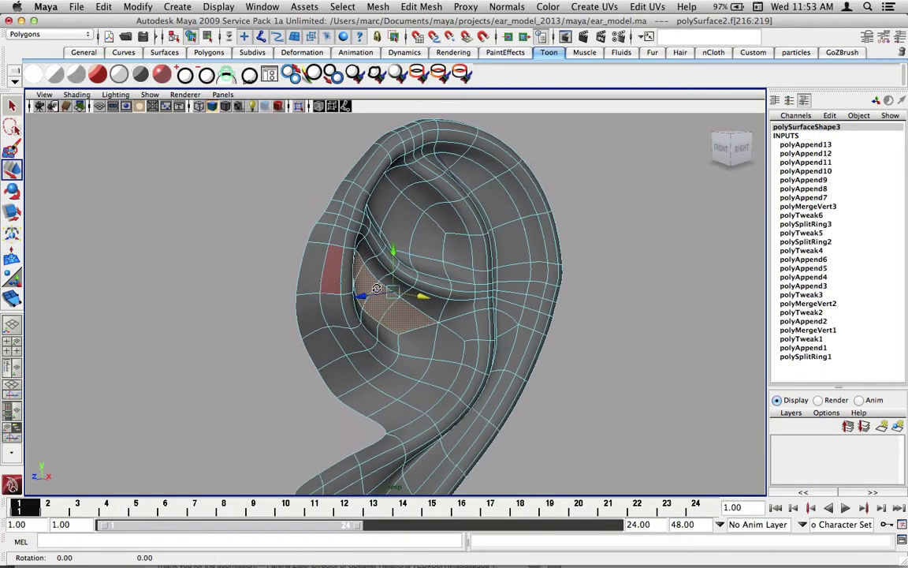
pyautogui.keyDown('alt'); pyautogui.moveTo(439, 286); pyautogui.dragTo(398, 284); pyautogui.keyUp('alt')
# Scale the selected faces uniformly, then return to object mode and clear the selection
pyautogui.press('r')
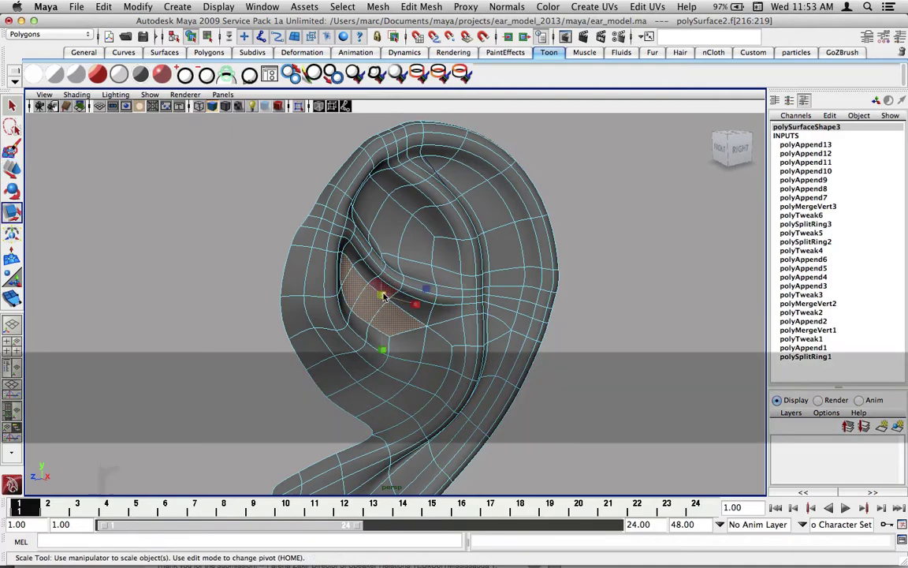
pyautogui.click(372, 296)
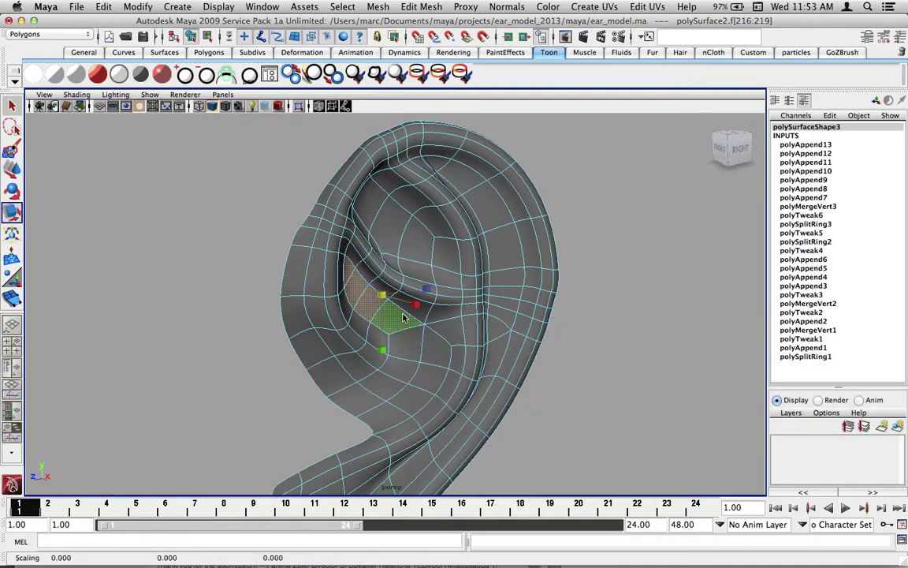
pyautogui.moveTo(409, 321)
pyautogui.keyDown('alt'); pyautogui.mouseDown()
pyautogui.moveTo(441, 276)
pyautogui.moveTo(441, 254)
pyautogui.mouseUp(); pyautogui.keyUp('alt')
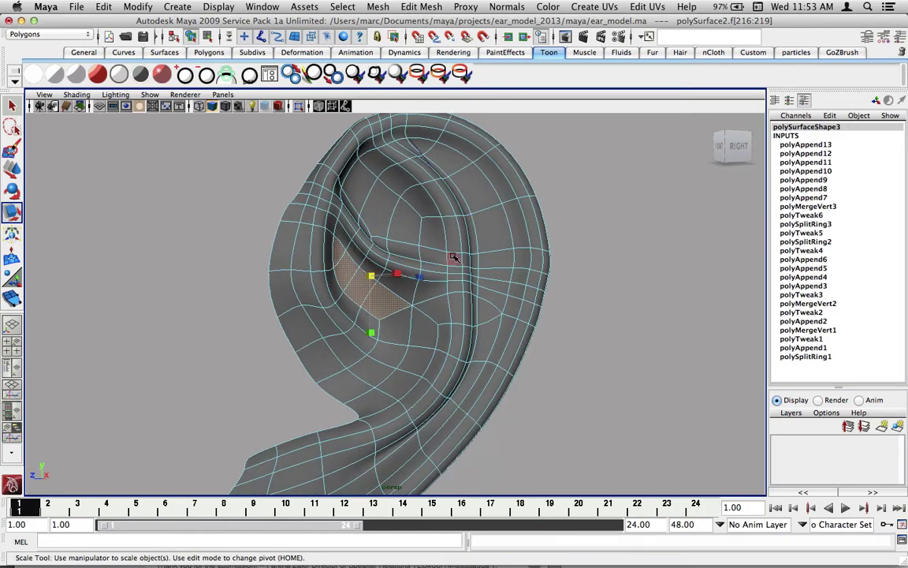
pyautogui.moveTo(454, 257); pyautogui.dragTo(504, 242, button='right')
pyautogui.press('F8')
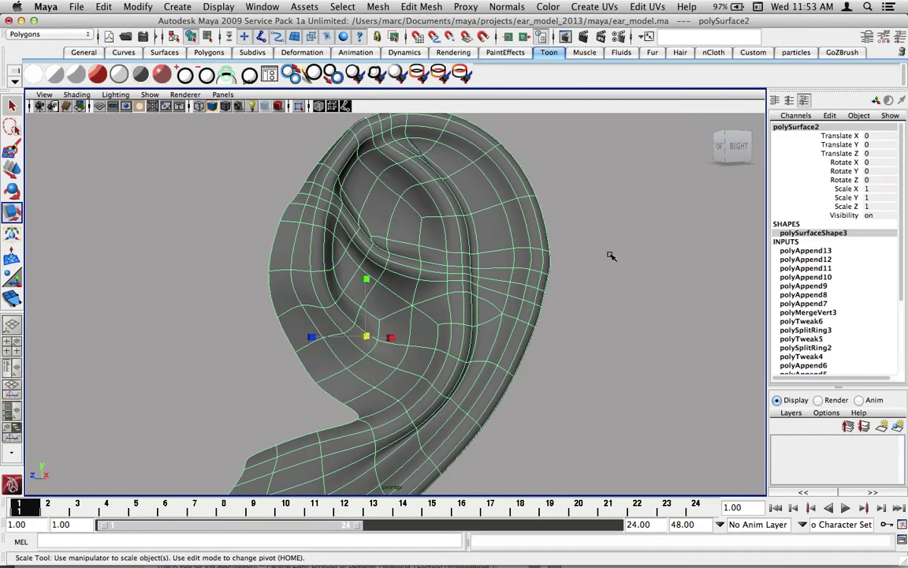
pyautogui.click(608, 256)
# Zoom in close on the ear and pick a vertex on its inner fold
pyautogui.keyDown('alt'); pyautogui.moveTo(608, 253); pyautogui.dragTo(347, 249, button='right'); pyautogui.keyUp('alt')
pyautogui.moveTo(347, 250)
pyautogui.keyDown('alt'); pyautogui.mouseDown()
pyautogui.moveTo(295, 249)
pyautogui.moveTo(330, 253)
pyautogui.mouseUp(); pyautogui.keyUp('alt')
pyautogui.keyDown('alt'); pyautogui.moveTo(330, 253); pyautogui.dragTo(436, 258, button='right'); pyautogui.keyUp('alt')
pyautogui.click(365, 260)
pyautogui.keyDown('alt'); pyautogui.moveTo(366, 261); pyautogui.dragTo(503, 264, button='right'); pyautogui.keyUp('alt')
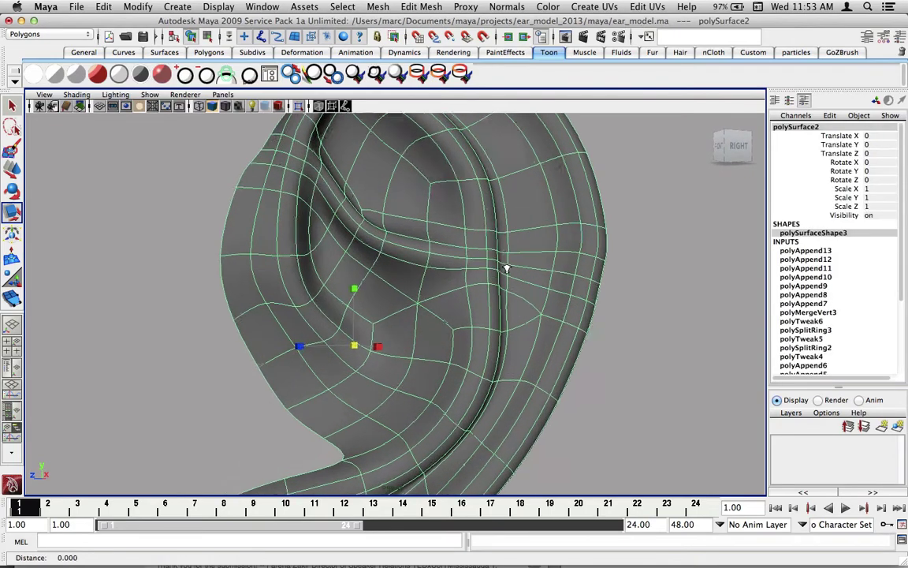
pyautogui.moveTo(436, 223); pyautogui.dragTo(409, 223, button='right')
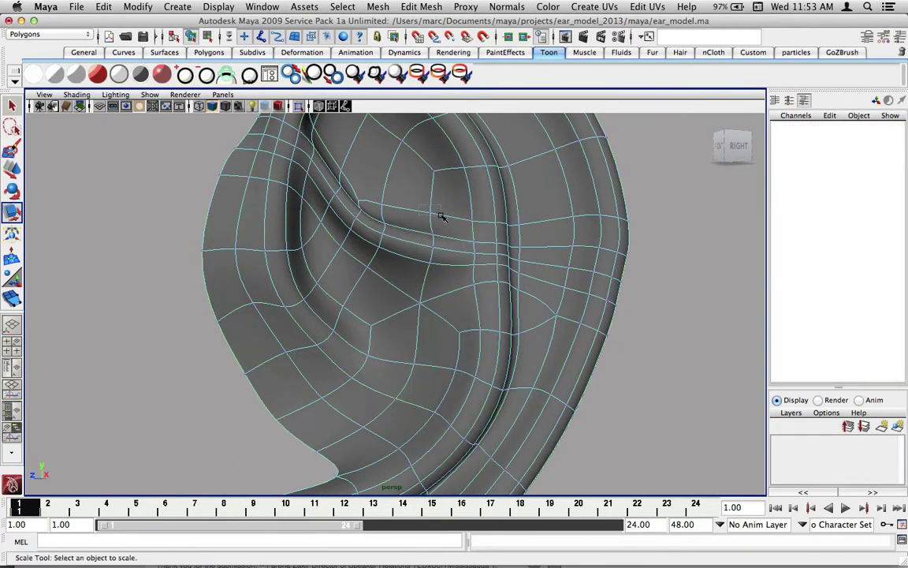
pyautogui.click(438, 214)
# Move vertices along the inner fold to reshape the ridge
pyautogui.moveTo(438, 214)
pyautogui.keyDown('alt'); pyautogui.mouseDown()
pyautogui.moveTo(517, 244)
pyautogui.moveTo(601, 238)
pyautogui.moveTo(386, 254)
pyautogui.mouseUp(); pyautogui.keyUp('alt')
pyautogui.press('w')
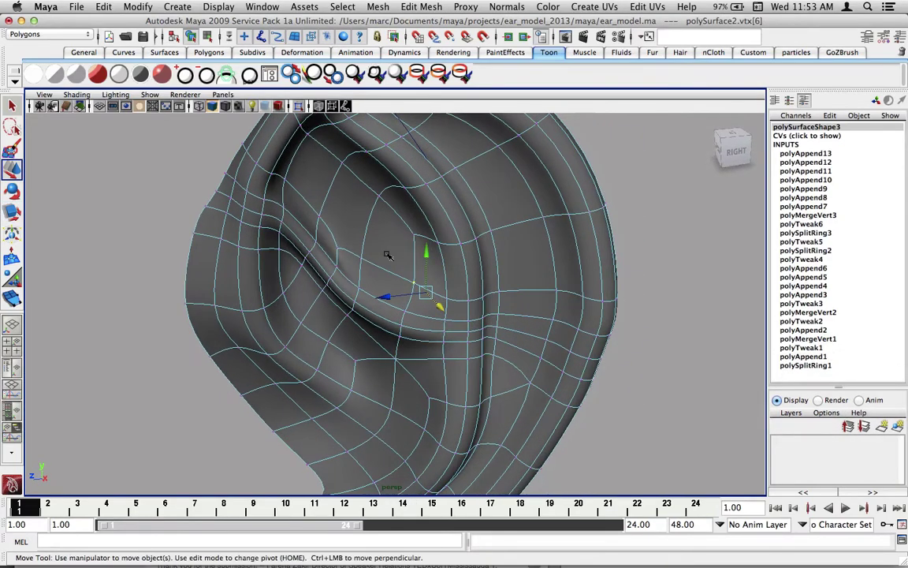
pyautogui.click(361, 258)
pyautogui.click(338, 248)
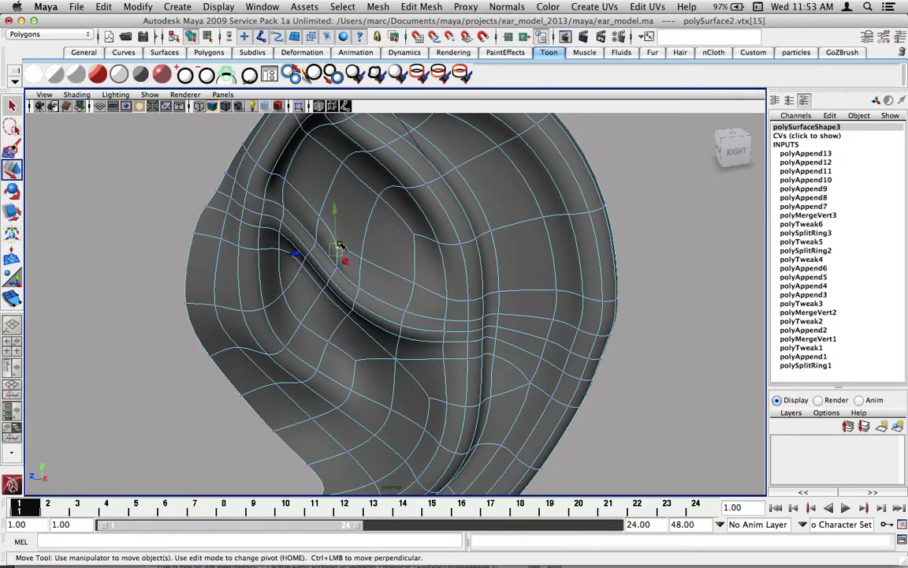
pyautogui.moveTo(307, 189)
pyautogui.keyDown('alt'); pyautogui.mouseDown()
pyautogui.moveTo(440, 202)
pyautogui.moveTo(403, 254)
pyautogui.mouseUp(); pyautogui.keyUp('alt')
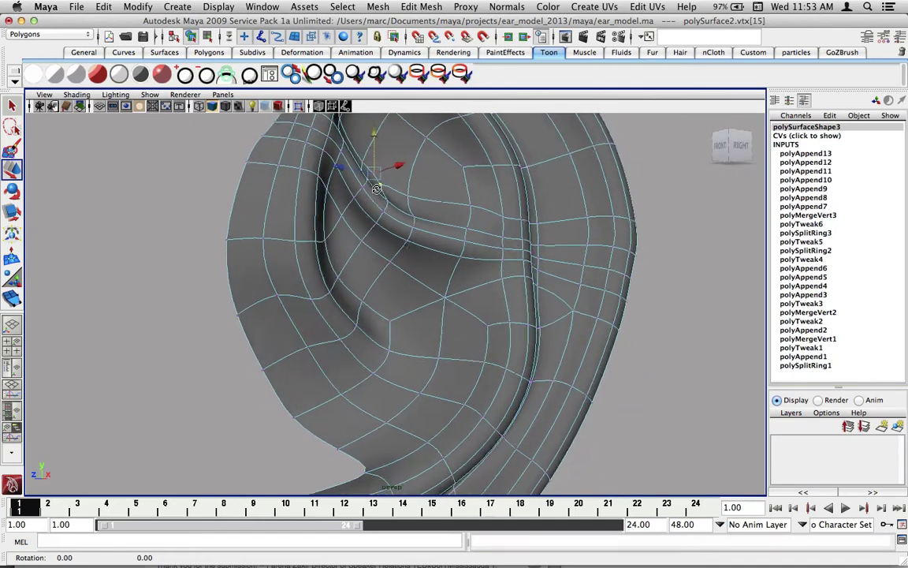
pyautogui.click(480, 254)
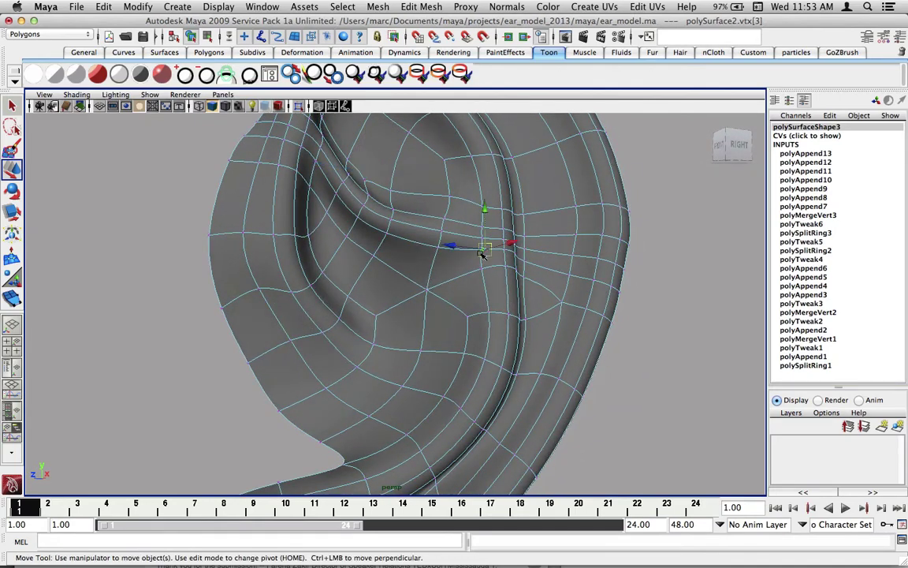
pyautogui.keyDown('alt'); pyautogui.moveTo(480, 253); pyautogui.dragTo(447, 276); pyautogui.keyUp('alt')
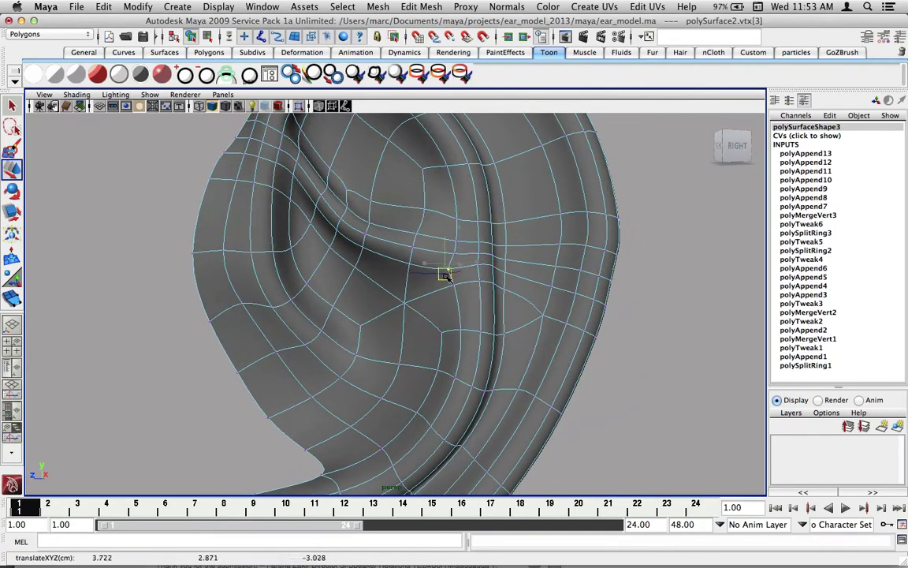
# Switch to the low-poly cage and adjust adjacent vertices on the inner fold
pyautogui.press('1')
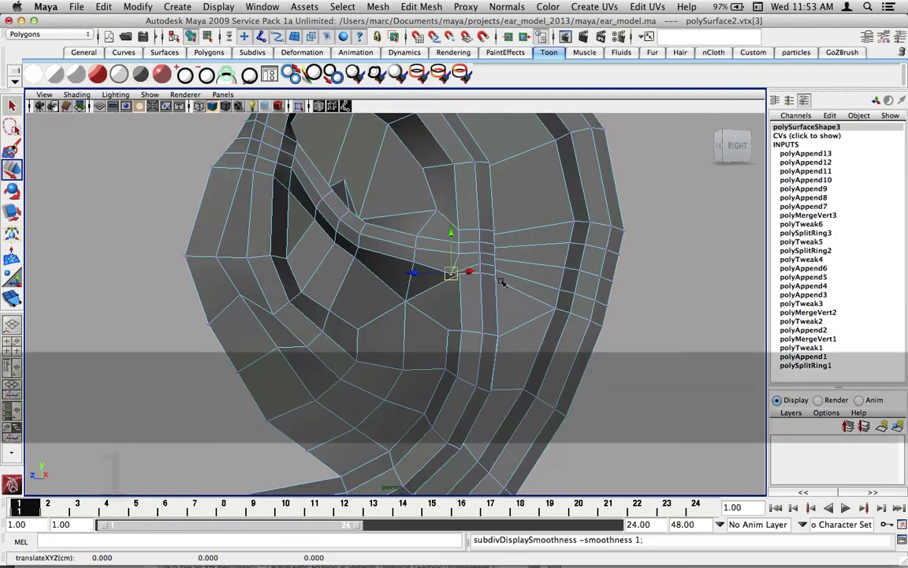
pyautogui.moveTo(402, 249)
pyautogui.keyDown('alt'); pyautogui.mouseDown()
pyautogui.moveTo(307, 230)
pyautogui.moveTo(376, 240)
pyautogui.moveTo(368, 225)
pyautogui.moveTo(356, 238)
pyautogui.moveTo(321, 222)
pyautogui.mouseUp(); pyautogui.keyUp('alt')
pyautogui.click(304, 232)
pyautogui.click(329, 222)
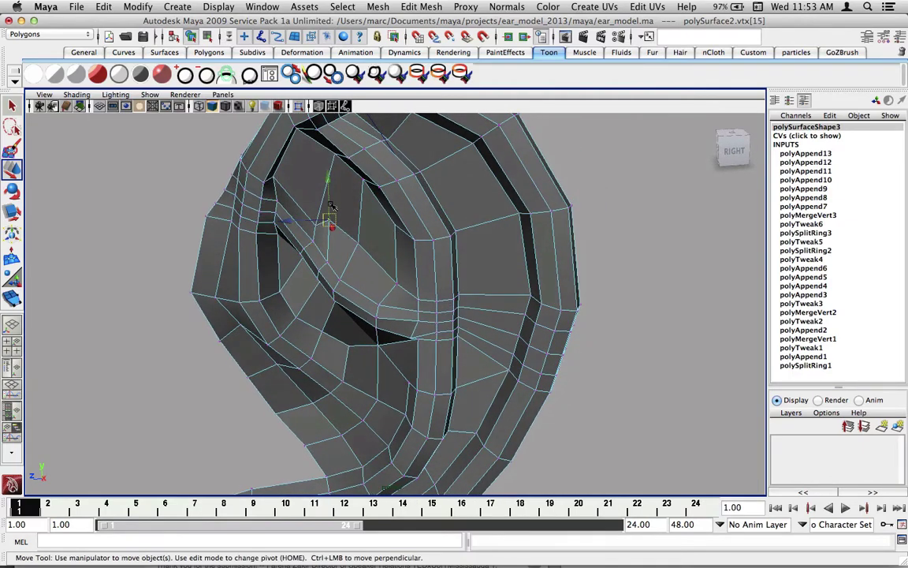
pyautogui.click(358, 238)
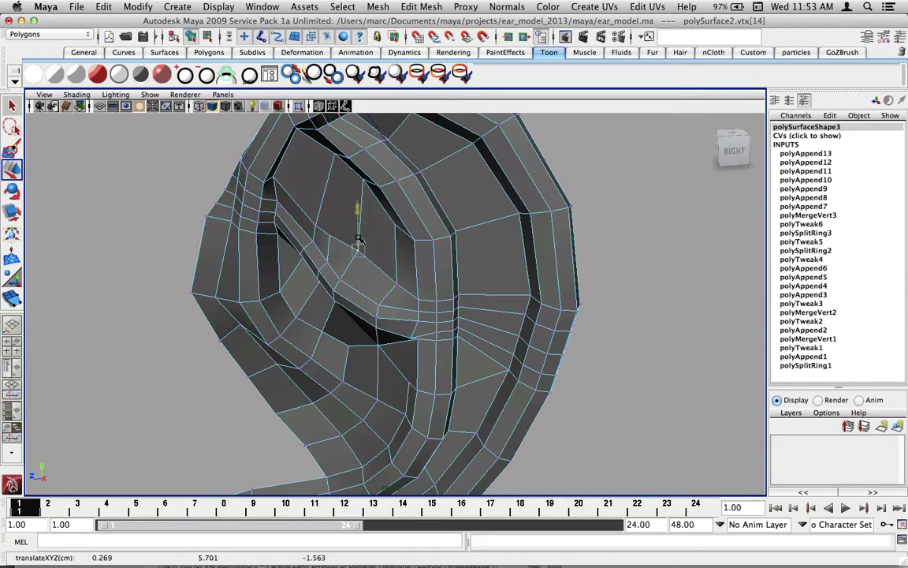
# Tweak vertices near the upper rim and at the top of the fold
pyautogui.keyDown('alt'); pyautogui.moveTo(358, 235); pyautogui.dragTo(405, 199); pyautogui.keyUp('alt')
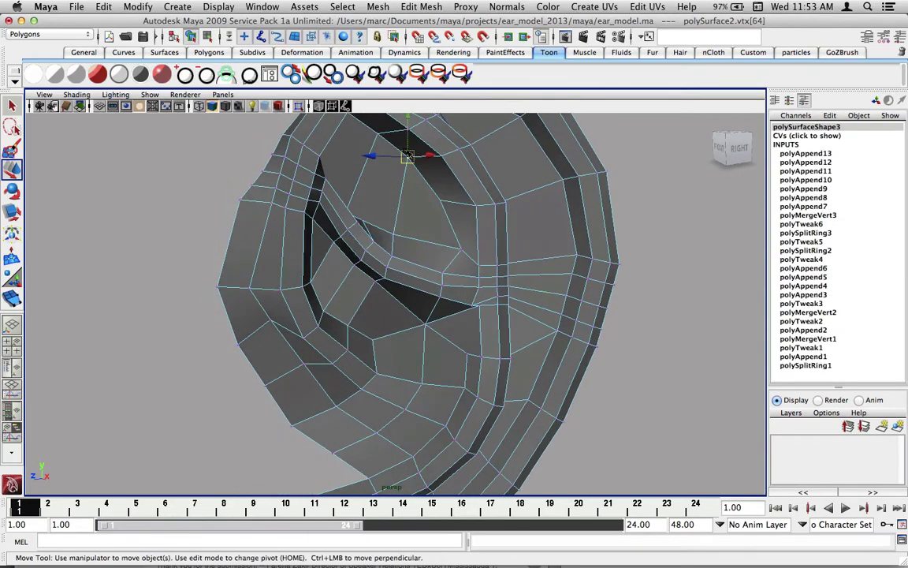
pyautogui.click(406, 167)
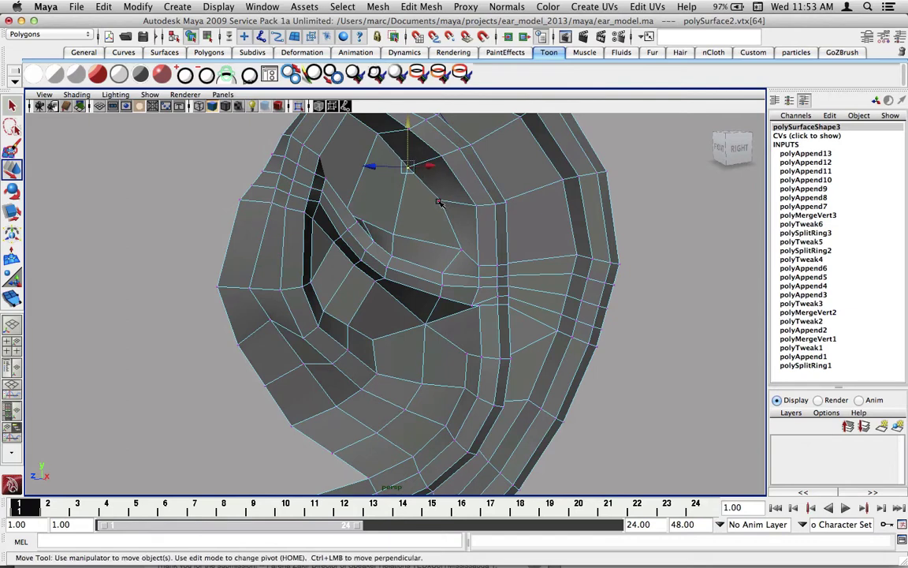
pyautogui.click(434, 199)
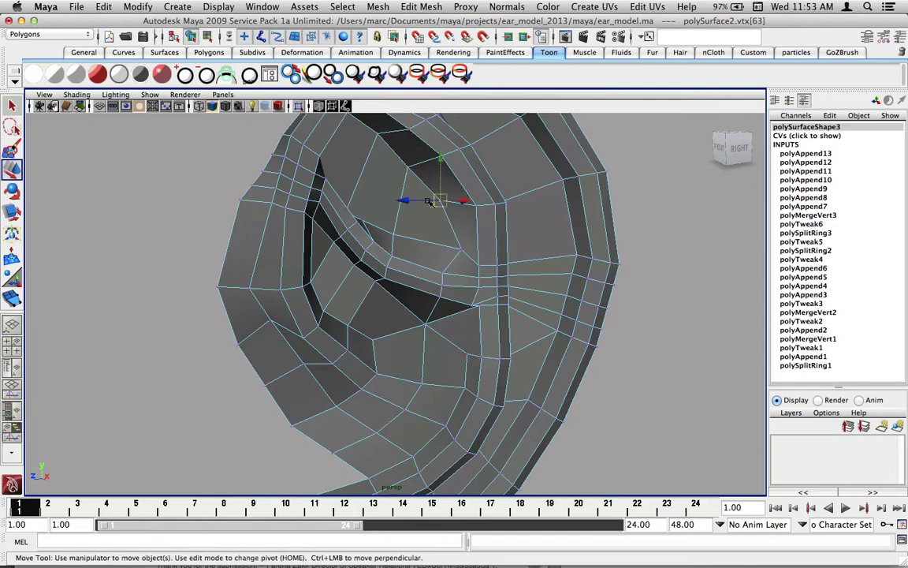
pyautogui.click(378, 139)
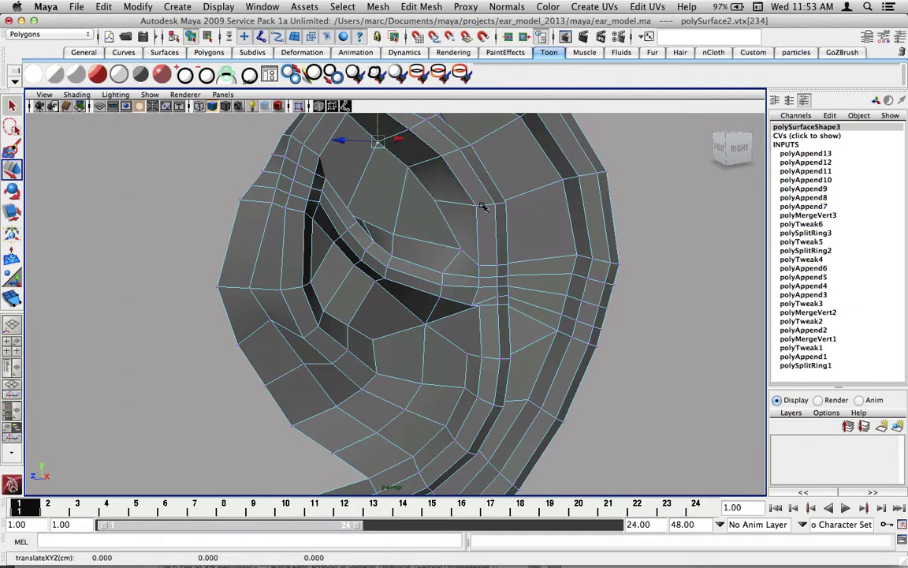
pyautogui.keyDown('alt'); pyautogui.moveTo(484, 207); pyautogui.dragTo(397, 212); pyautogui.keyUp('alt')
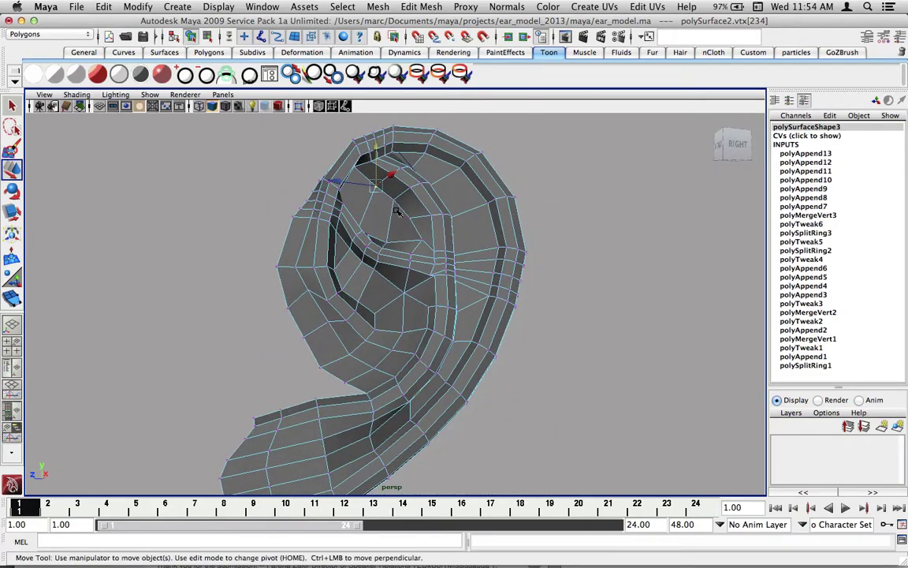
# Maximize the side view and check the ear mesh in wireframe and shaded over the photo
pyautogui.press('space')
pyautogui.press('space')
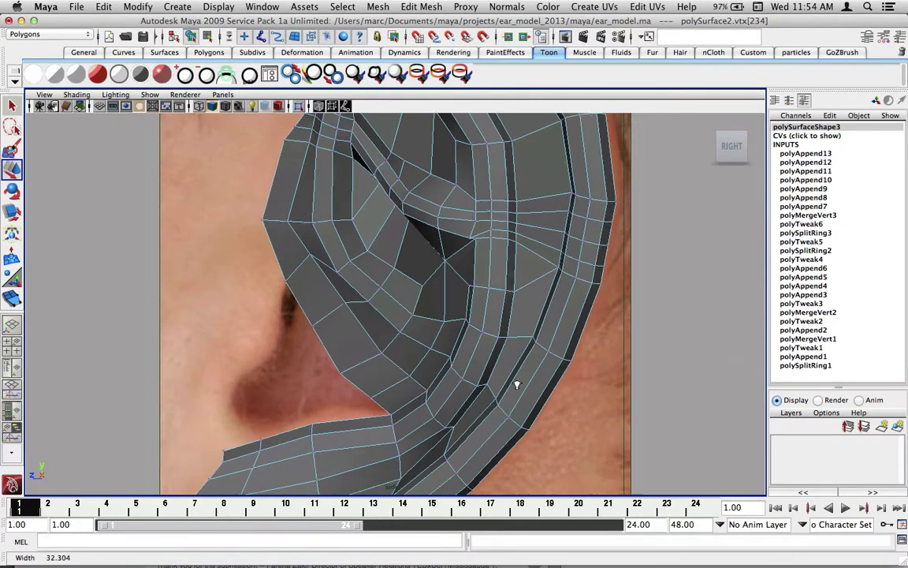
pyautogui.keyDown('alt'); pyautogui.moveTo(517, 385); pyautogui.dragTo(486, 380, button='right'); pyautogui.keyUp('alt')
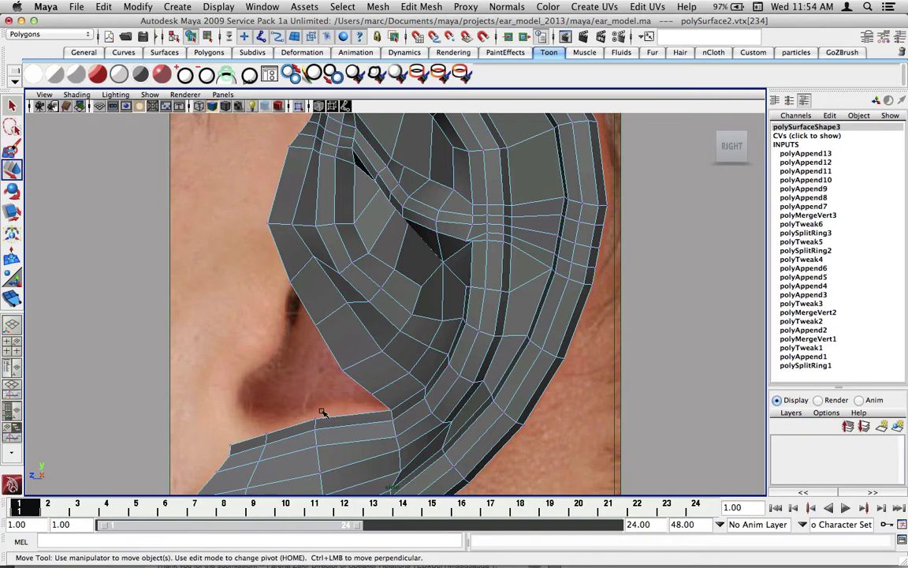
pyautogui.moveTo(345, 400)
pyautogui.keyDown('alt'); pyautogui.mouseDown(button='middle')
pyautogui.moveTo(399, 298)
pyautogui.moveTo(417, 310)
pyautogui.mouseUp(button='middle'); pyautogui.keyUp('alt')
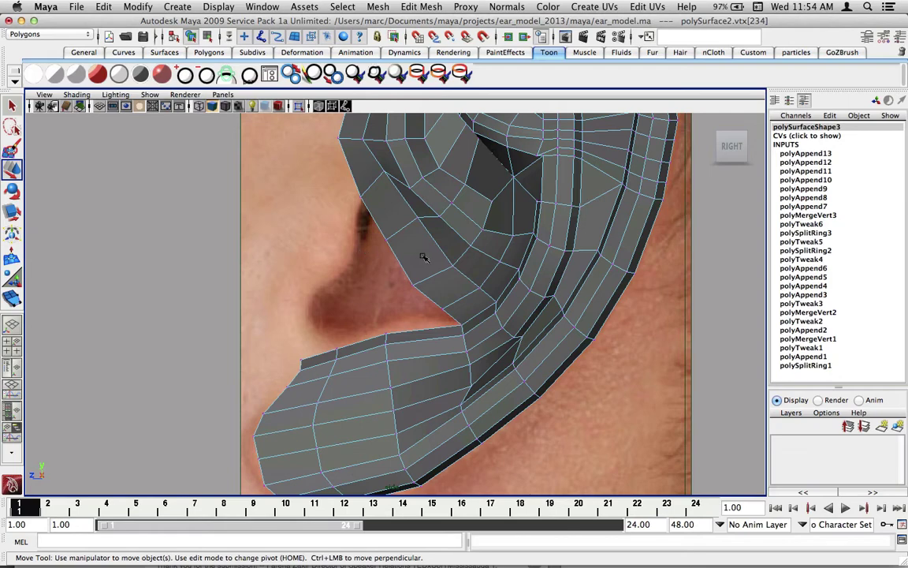
pyautogui.press('4')
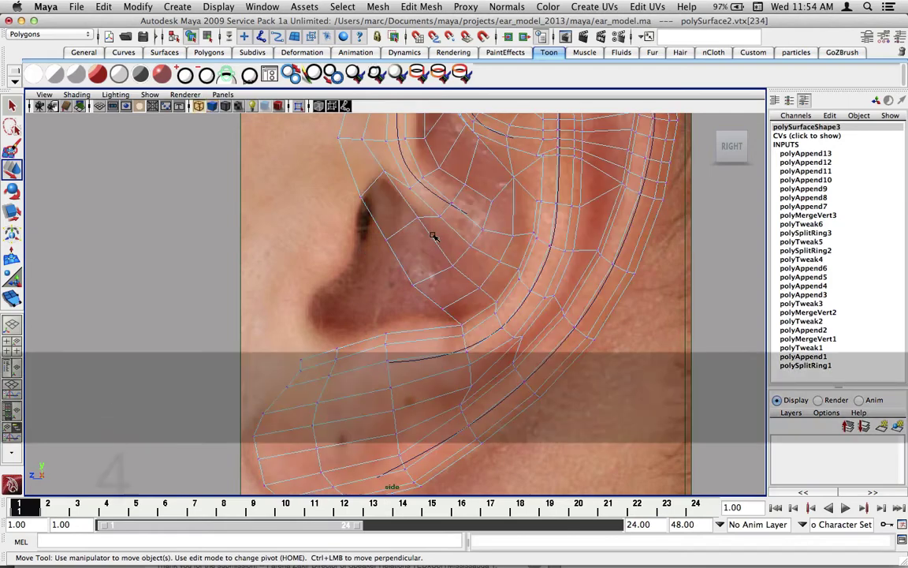
pyautogui.press('5')
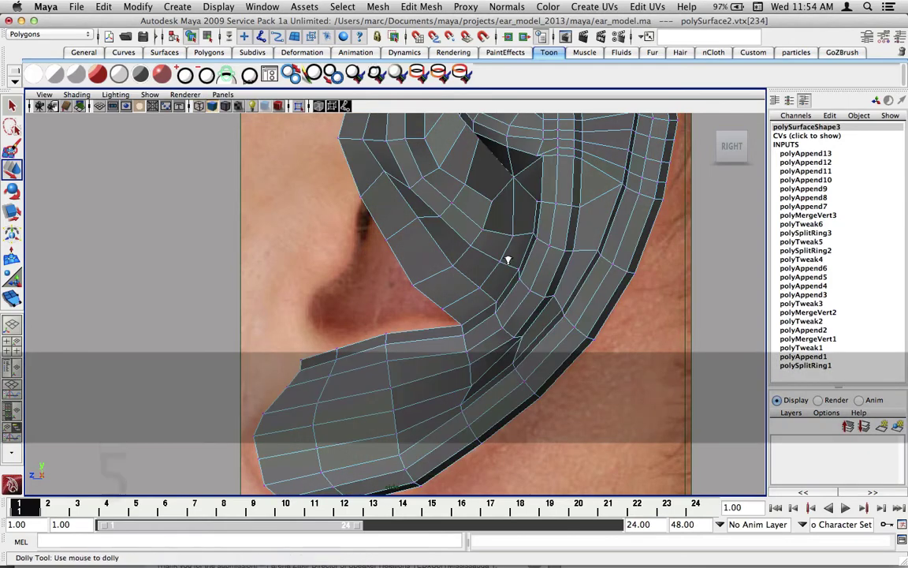
pyautogui.moveTo(499, 259)
pyautogui.keyDown('alt'); pyautogui.mouseDown(button='right')
pyautogui.moveTo(392, 310)
pyautogui.moveTo(325, 295)
pyautogui.mouseUp(button='right'); pyautogui.keyUp('alt')
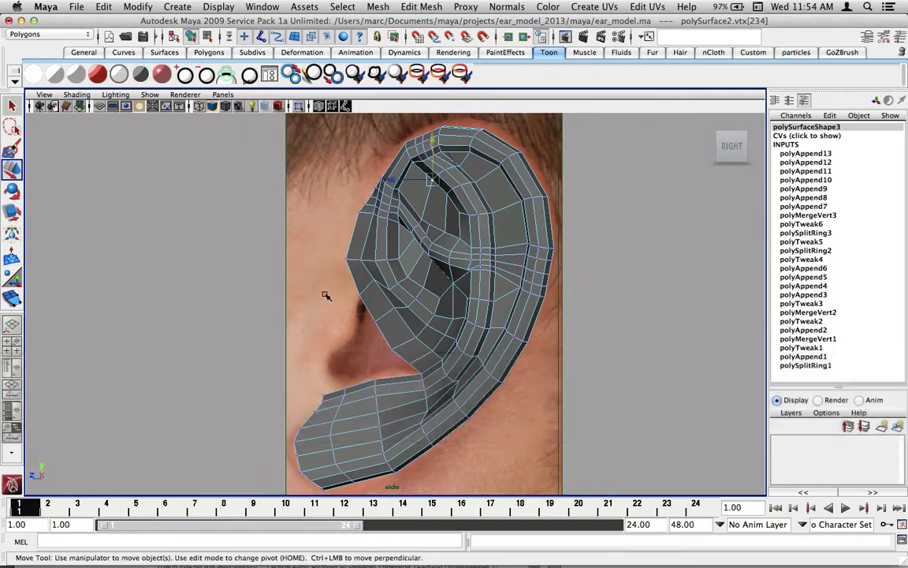